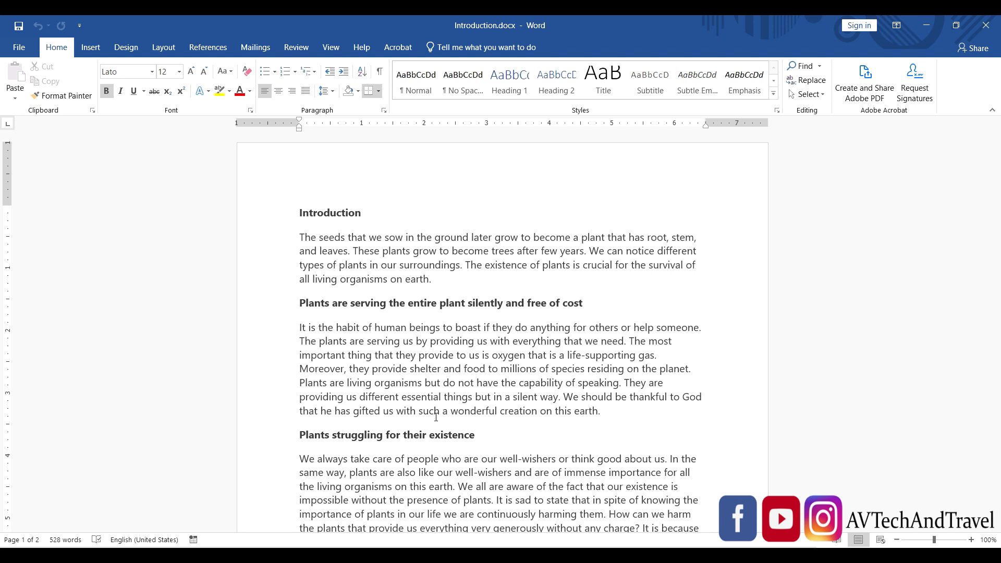
# Step: Open the Design tab's Watermark gallery with the CONFIDENTIAL and DO NOT COPY presets
pyautogui.click(125, 49)
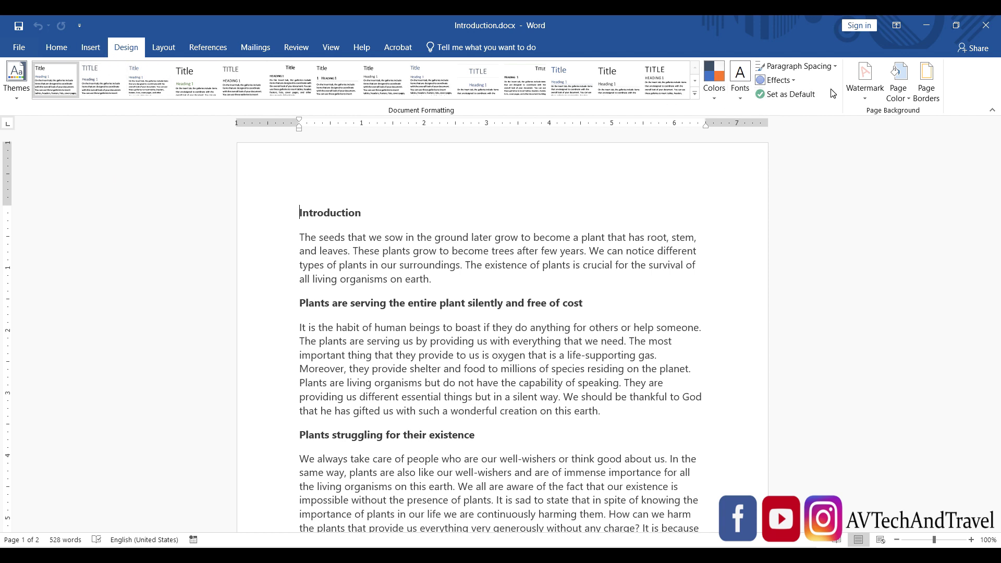
pyautogui.click(859, 88)
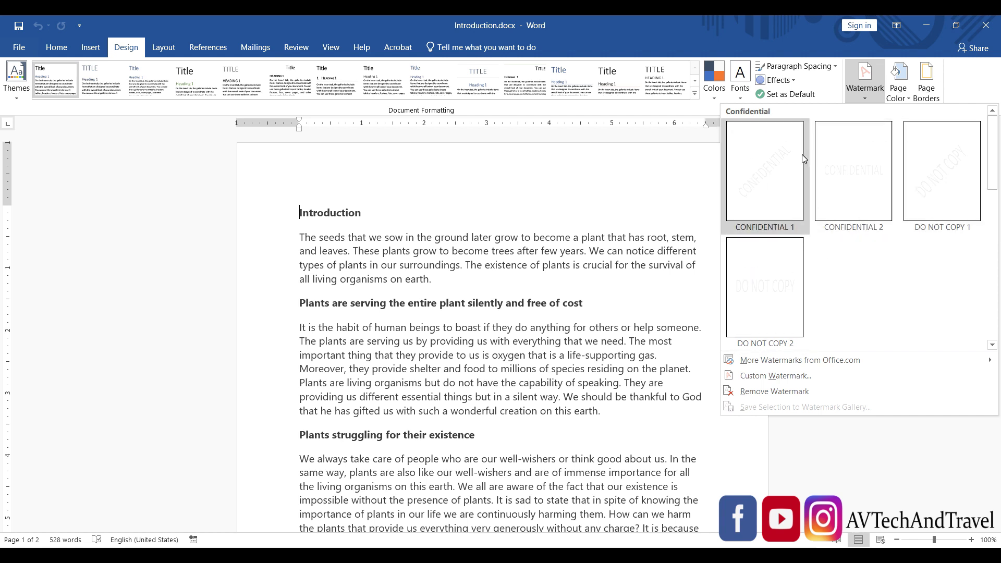
pyautogui.click(777, 185)
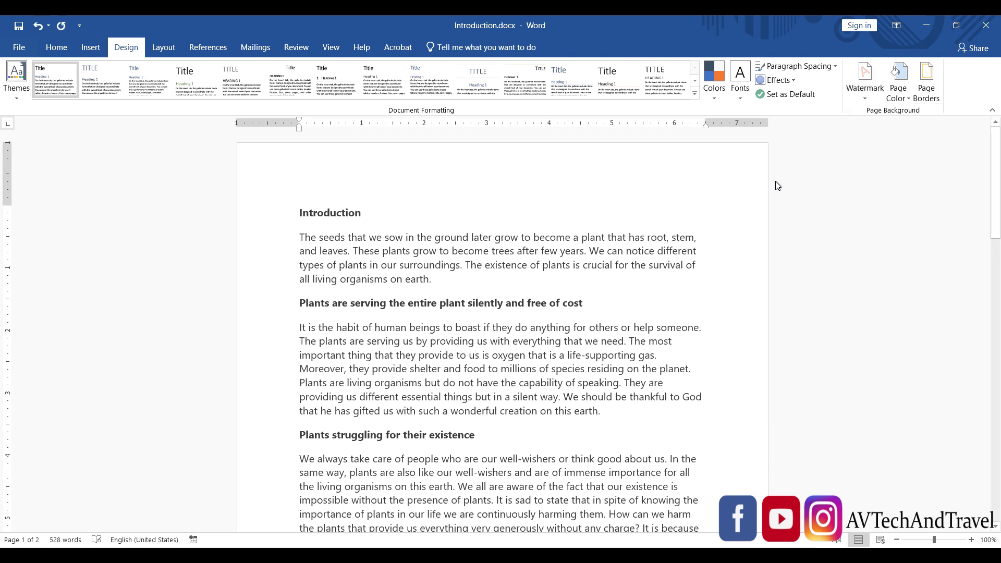
pyautogui.scroll(-2, 641, 282)
pyautogui.scroll(-1, 505, 398)
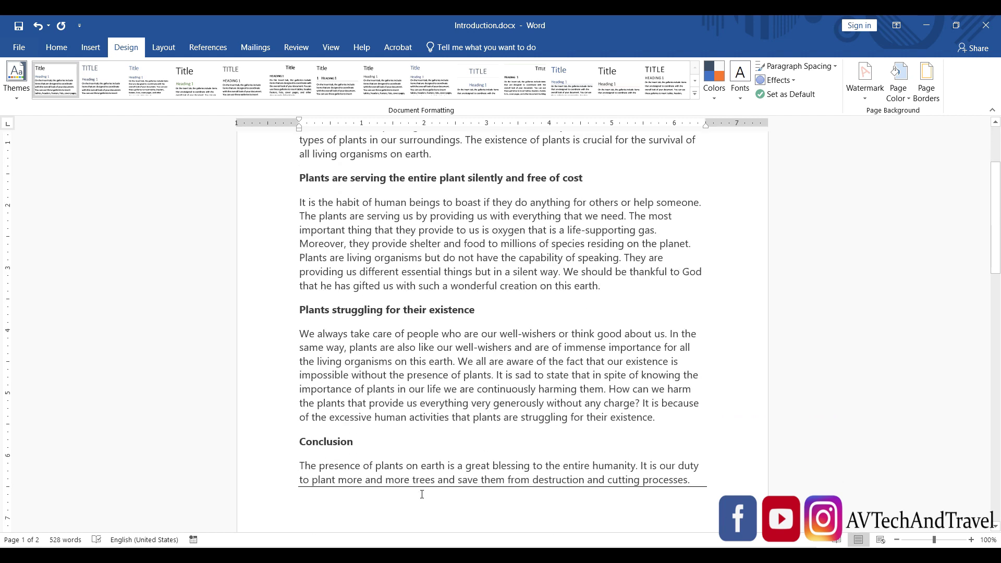
pyautogui.scroll(-3, 603, 374)
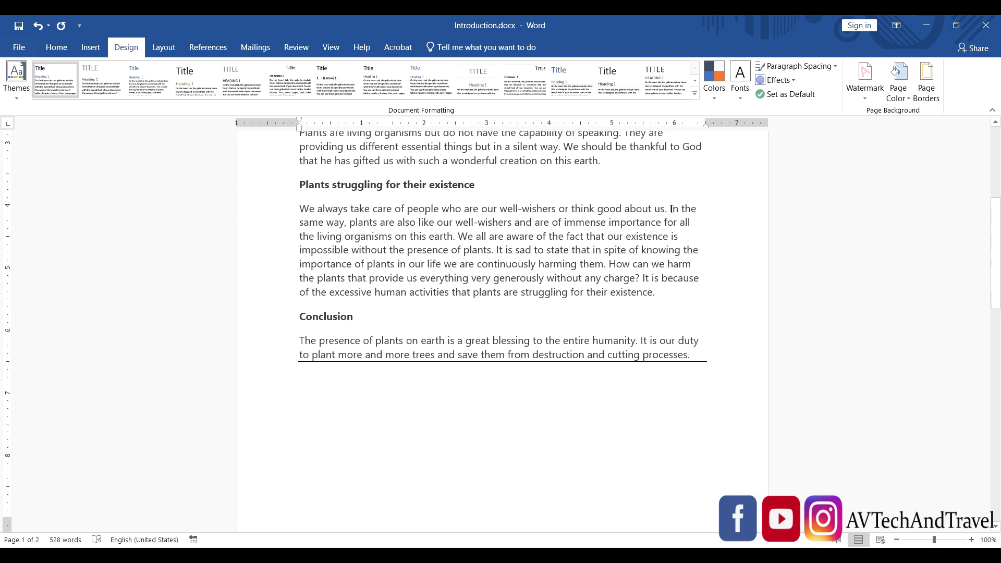
pyautogui.scroll(-5, 512, 354)
pyautogui.scroll(-7, 512, 355)
pyautogui.scroll(-2, 702, 386)
pyautogui.scroll(-1, 702, 386)
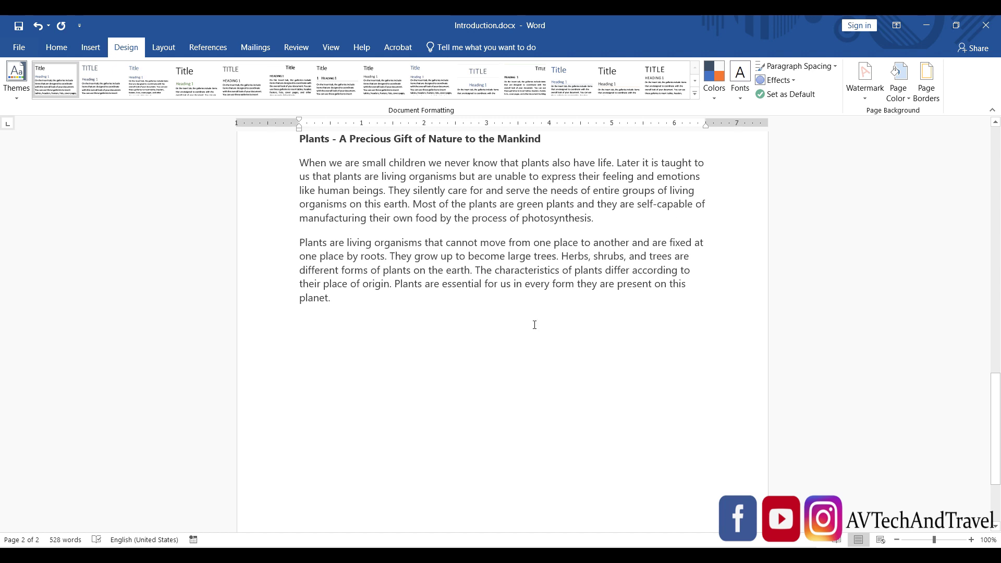
pyautogui.scroll(1, 469, 279)
pyautogui.scroll(1, 459, 282)
pyautogui.scroll(3, 449, 285)
pyautogui.scroll(4, 445, 282)
pyautogui.scroll(3, 445, 282)
pyautogui.scroll(3, 445, 283)
pyautogui.scroll(4, 445, 283)
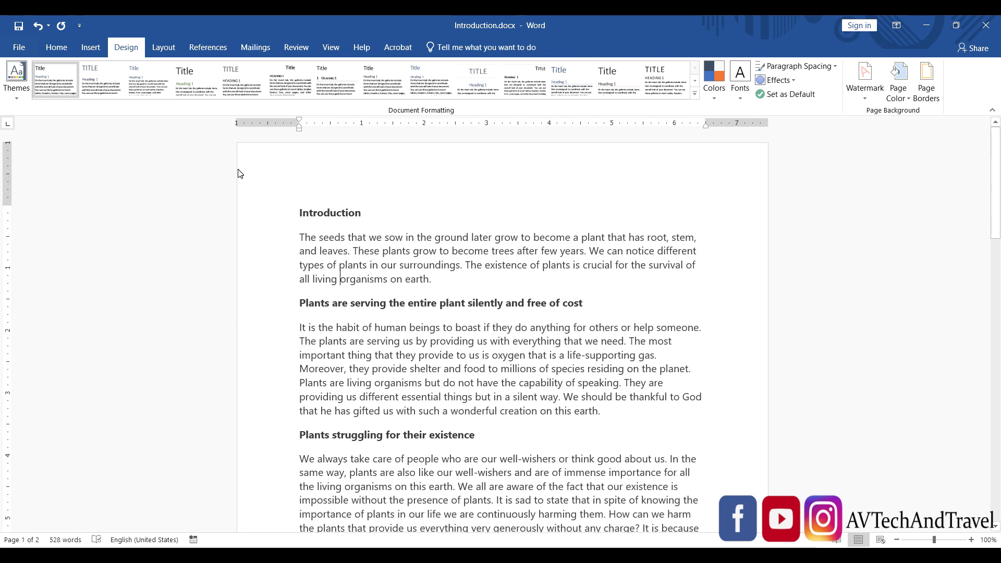
pyautogui.click(53, 52)
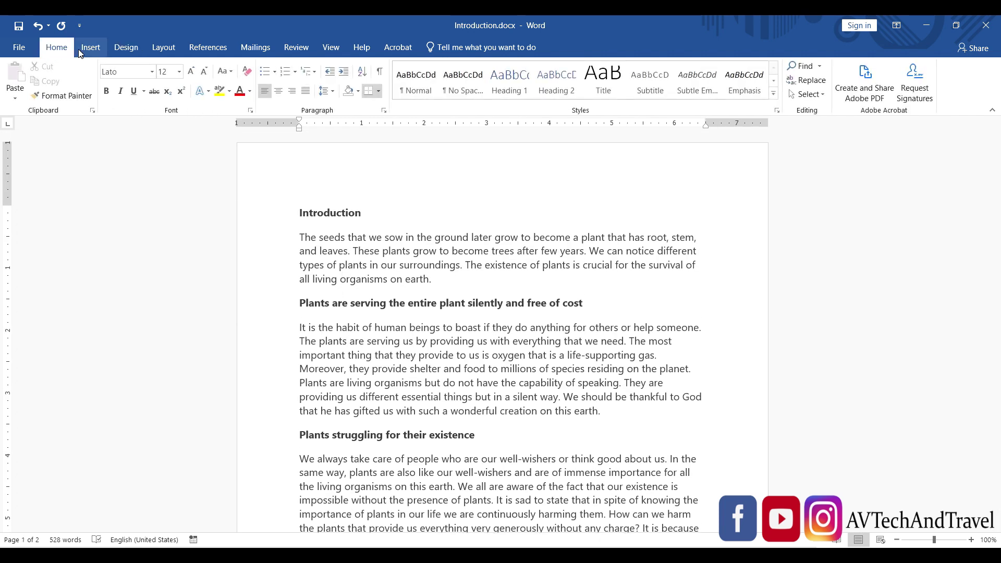
pyautogui.click(379, 92)
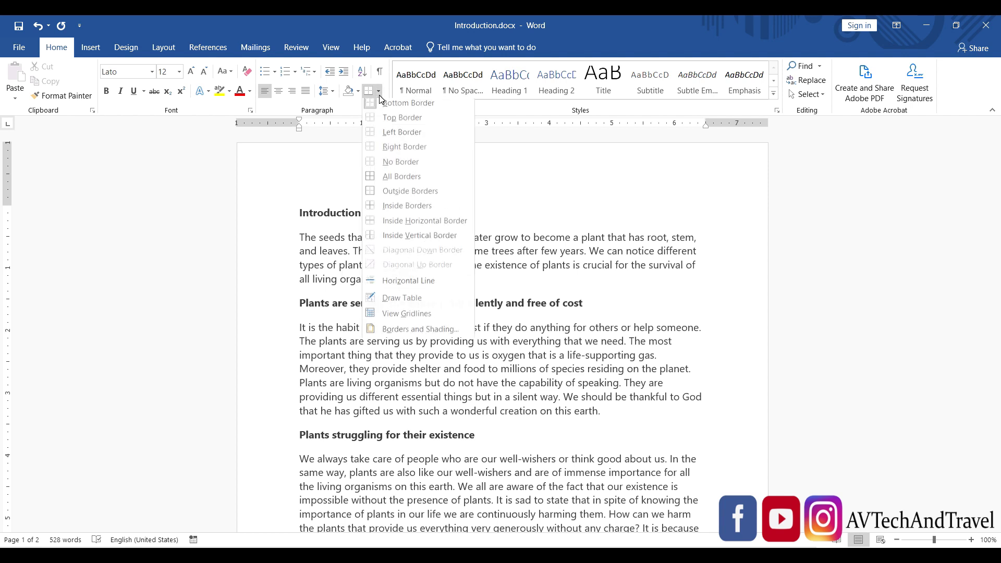
pyautogui.click(432, 335)
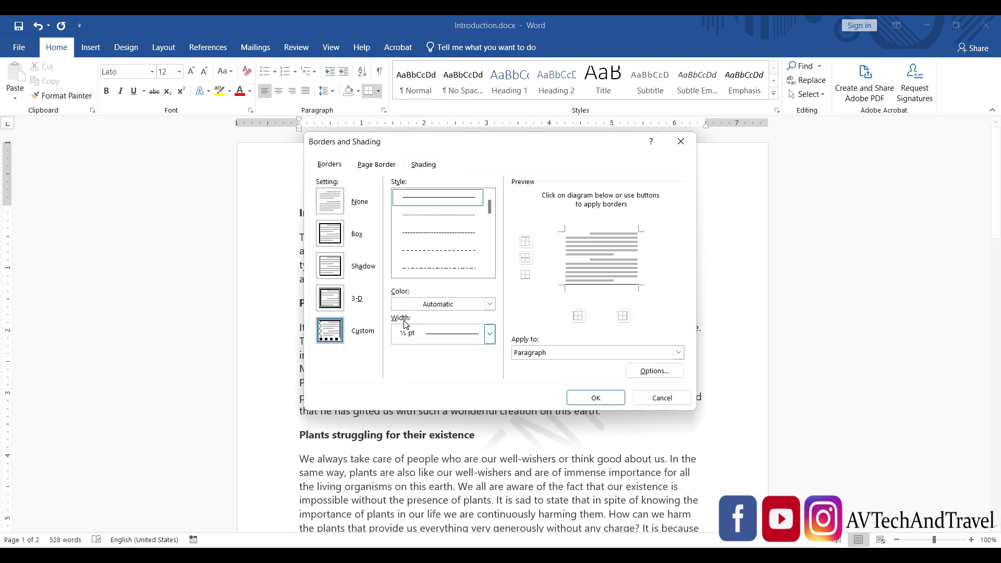
pyautogui.click(417, 164)
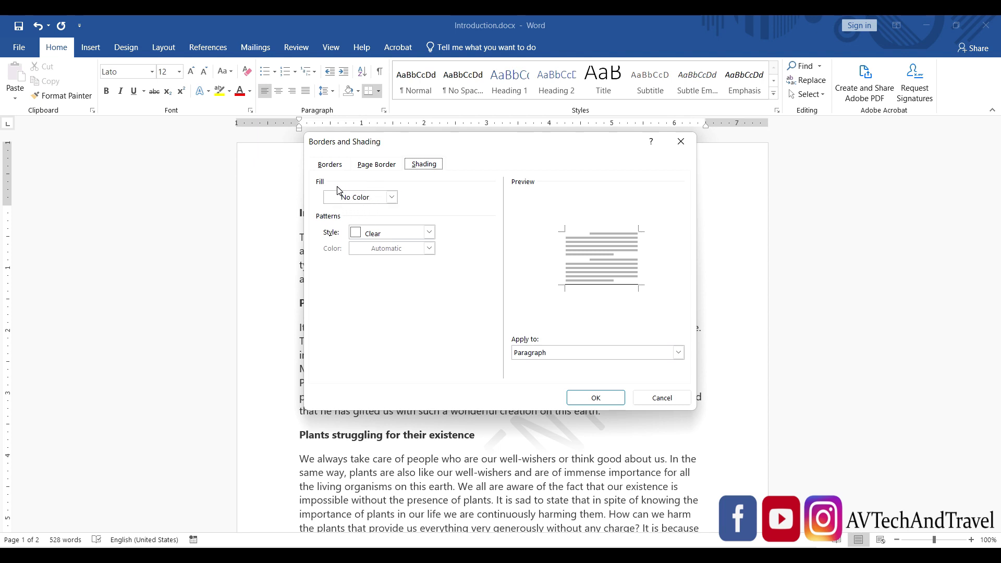
pyautogui.click(594, 399)
pyautogui.click(594, 400)
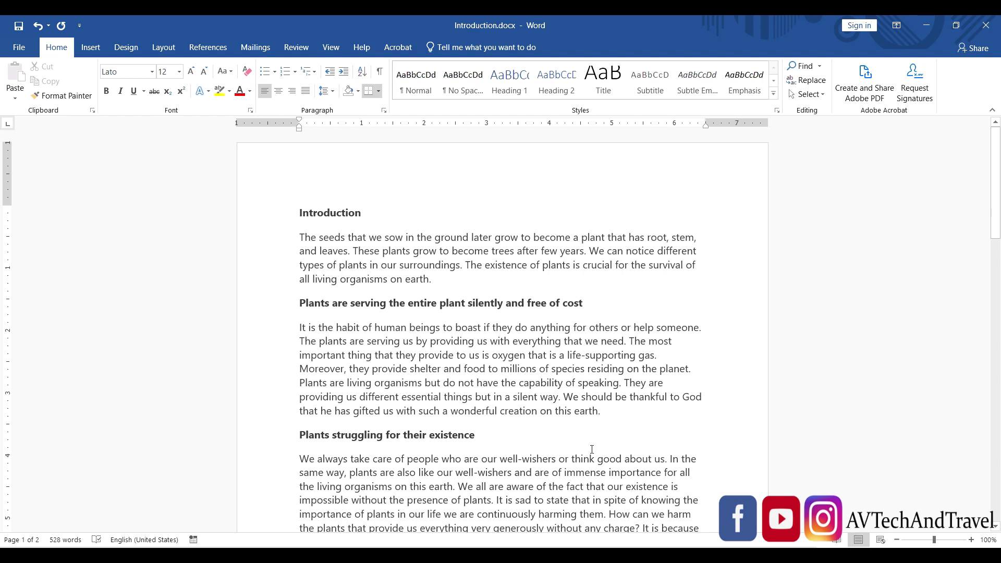
# Step: Scroll down slightly and bring up the Design tab's Watermark gallery again
pyautogui.scroll(-2, 670, 407)
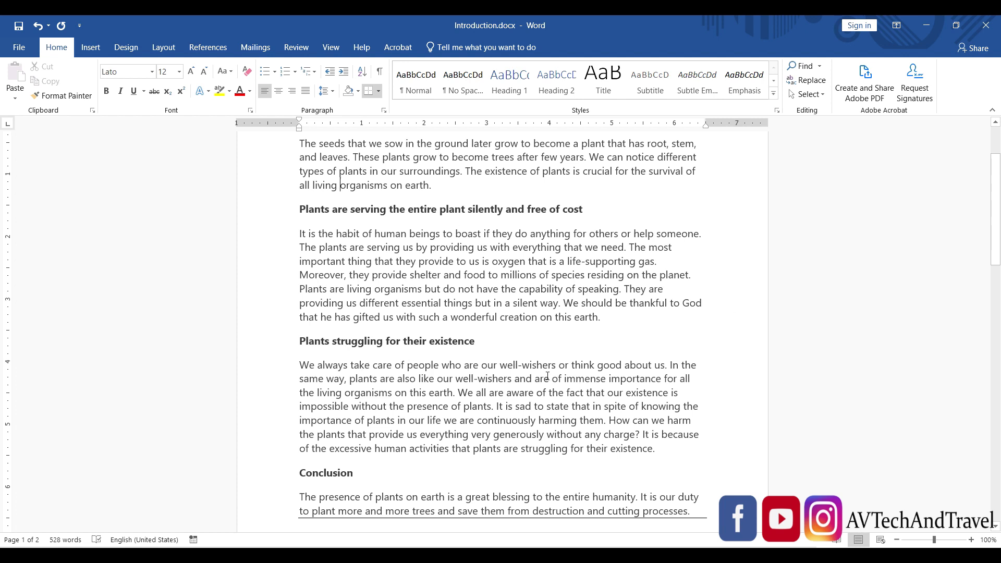
pyautogui.click(128, 49)
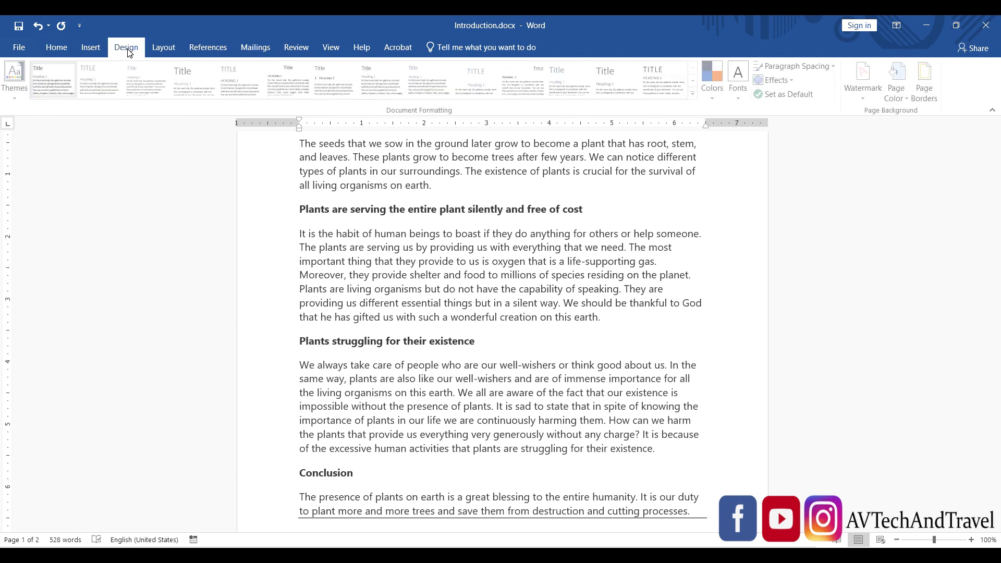
pyautogui.click(865, 93)
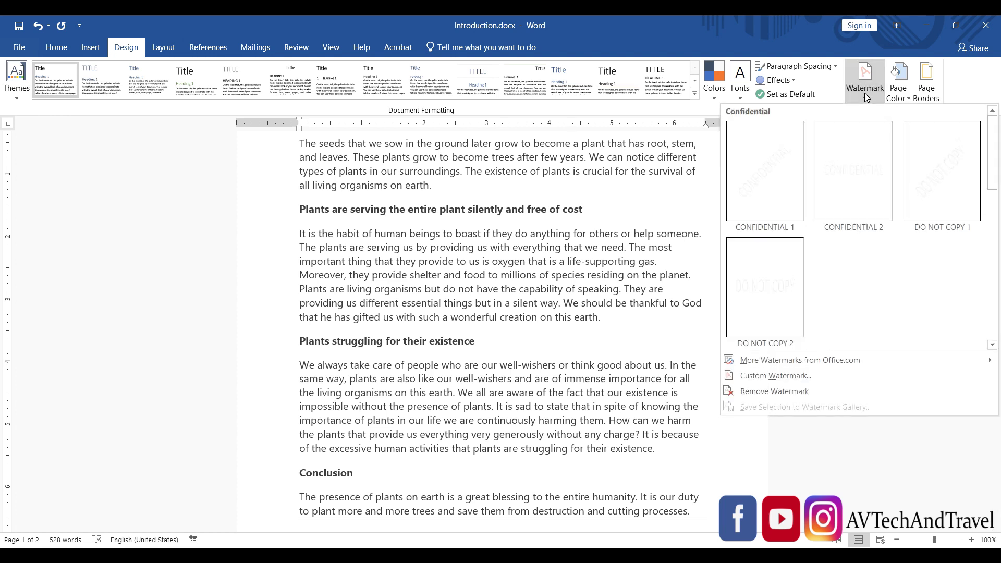
# Step: Apply a custom 'AVTech&Travel' text watermark at Auto size in dark orange, diagonal
pyautogui.click(781, 376)
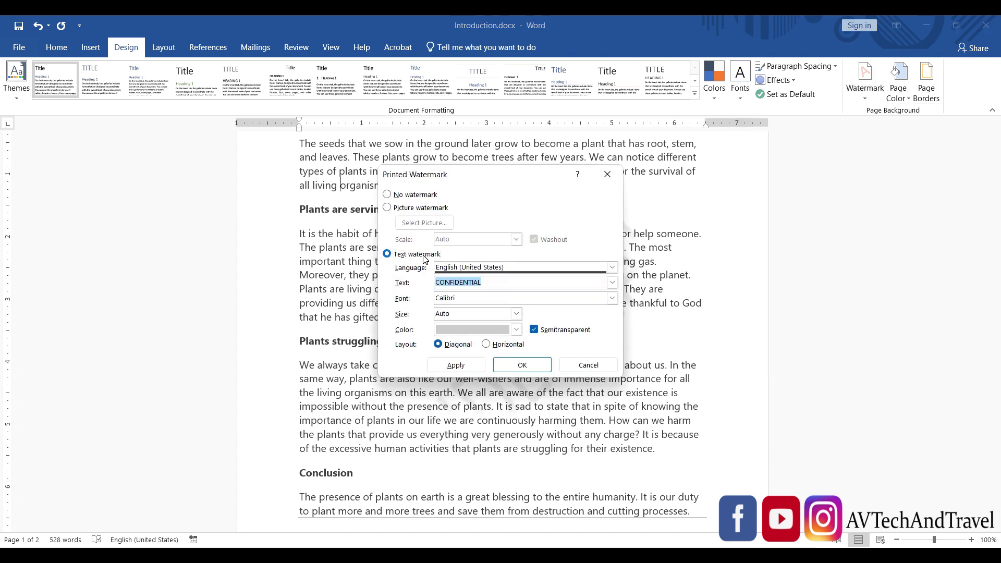
pyautogui.click(414, 255)
pyautogui.click(496, 282)
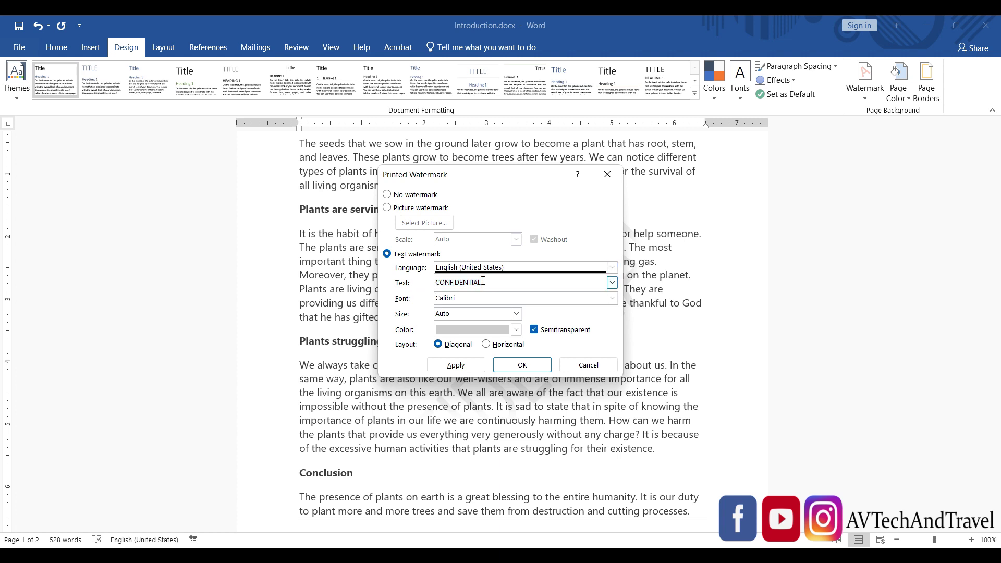
pyautogui.moveTo(488, 282); pyautogui.dragTo(433, 282)
pyautogui.write('AV')
pyautogui.write('Tech&T')
pyautogui.write('ra')
pyautogui.click(516, 313)
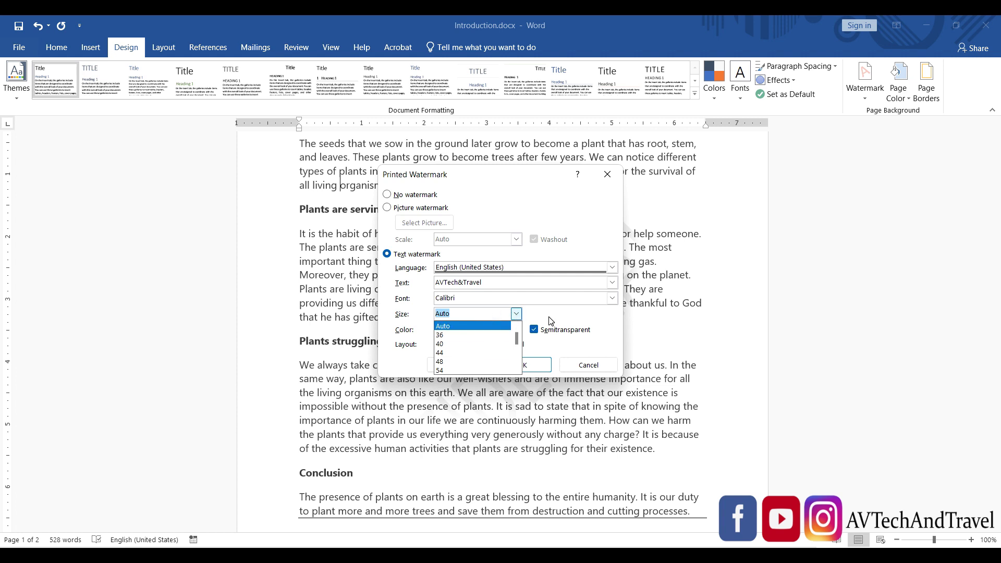
pyautogui.click(550, 321)
pyautogui.click(517, 330)
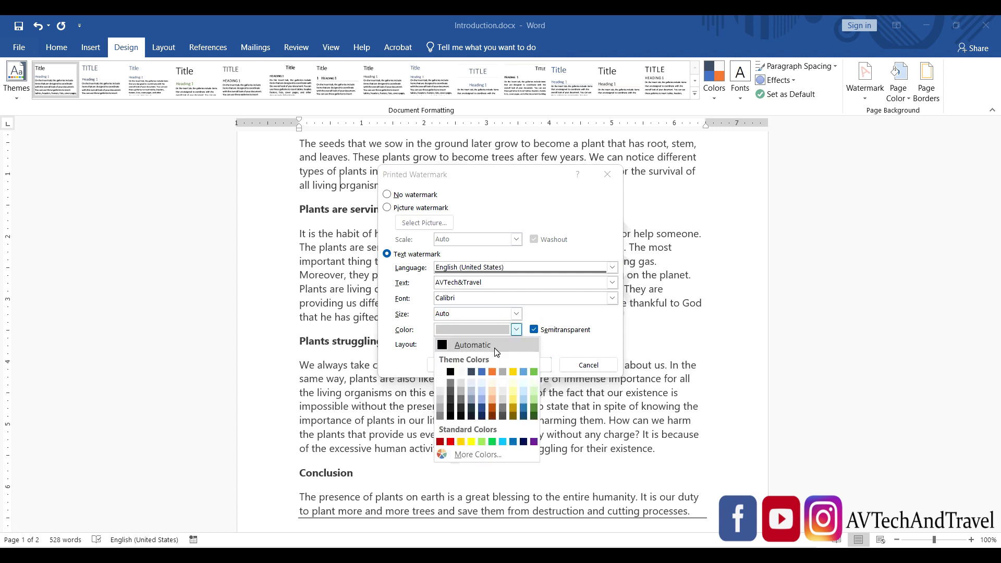
pyautogui.click(493, 407)
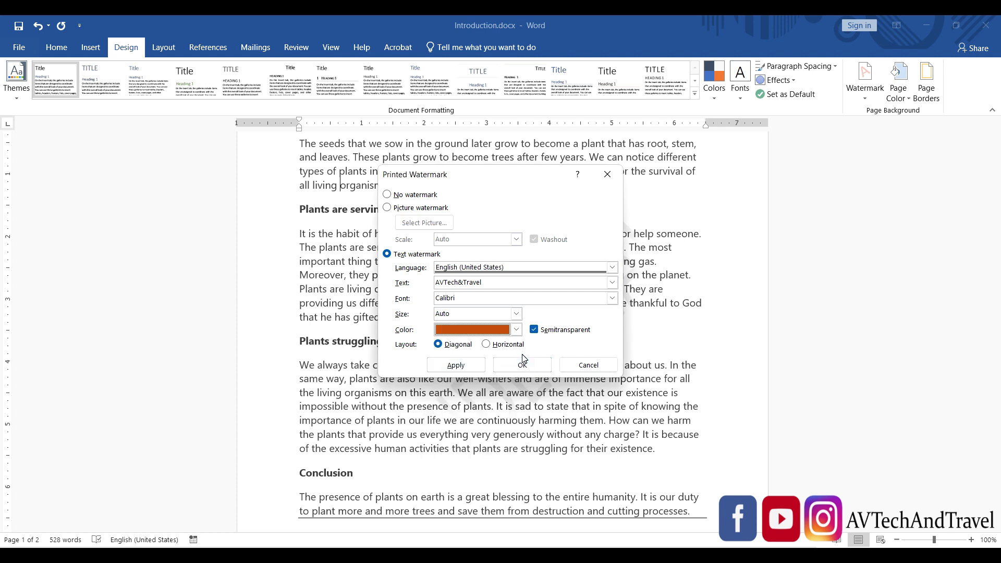
pyautogui.click(456, 365)
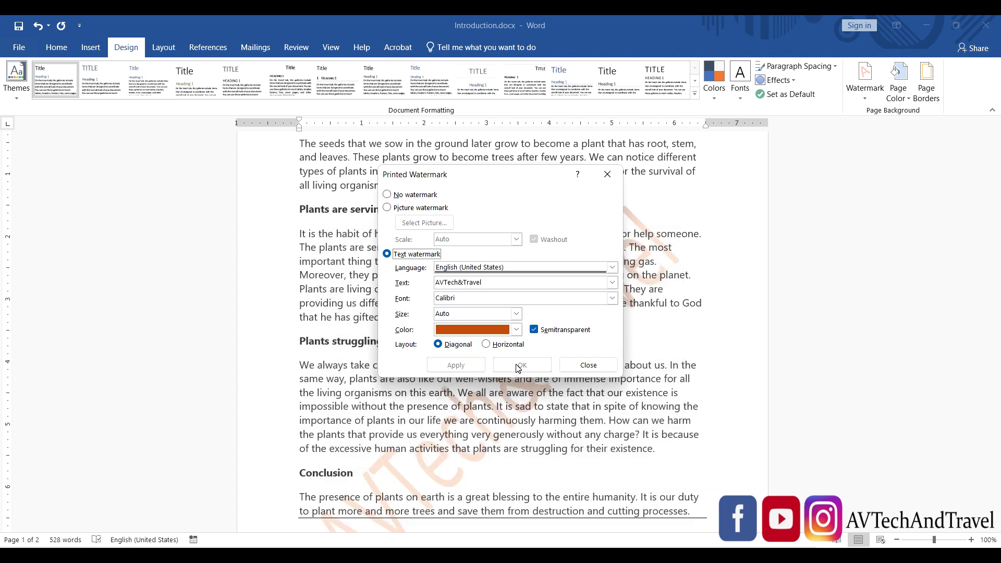
# Step: Close the Printed Watermark dialog and scroll both pages to check the orange watermark
pyautogui.click(588, 365)
pyautogui.scroll(-1, 587, 370)
pyautogui.scroll(-3, 587, 371)
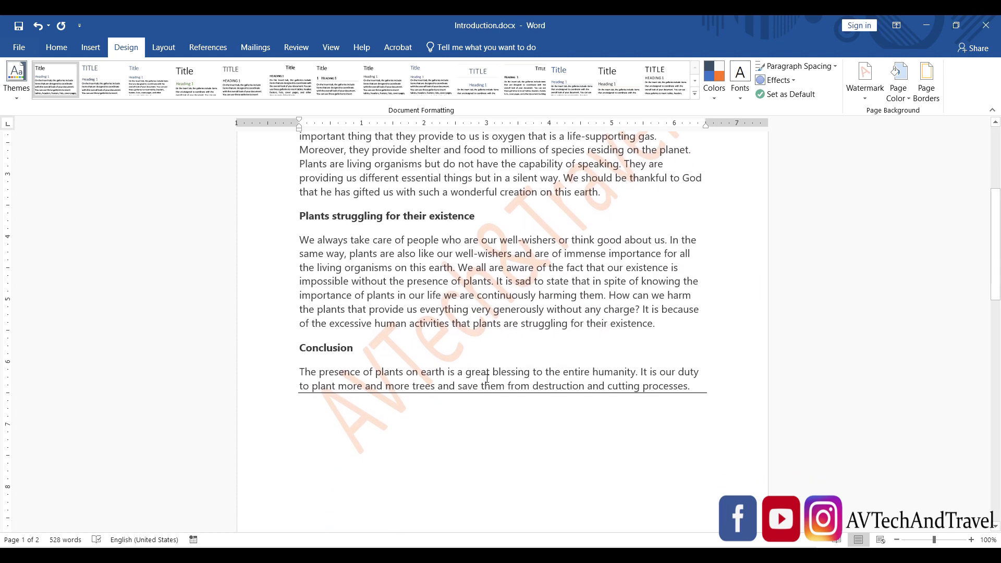
pyautogui.scroll(-1, 559, 380)
pyautogui.scroll(-9, 558, 384)
pyautogui.scroll(-6, 599, 339)
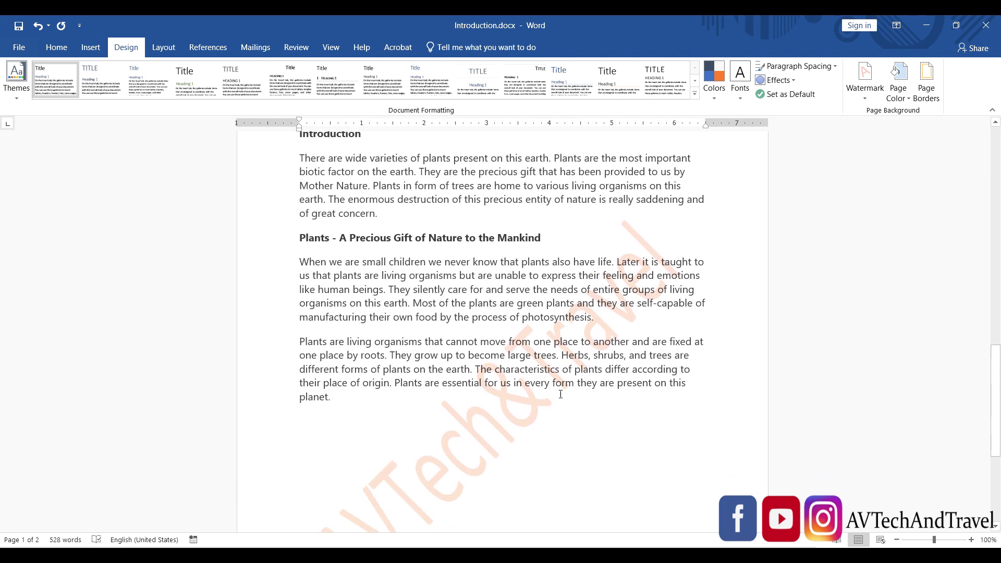
pyautogui.scroll(-4, 667, 294)
pyautogui.scroll(3, 598, 334)
pyautogui.scroll(6, 593, 347)
pyautogui.scroll(4, 593, 347)
pyautogui.scroll(4, 594, 352)
pyautogui.scroll(6, 595, 357)
pyautogui.scroll(2, 595, 357)
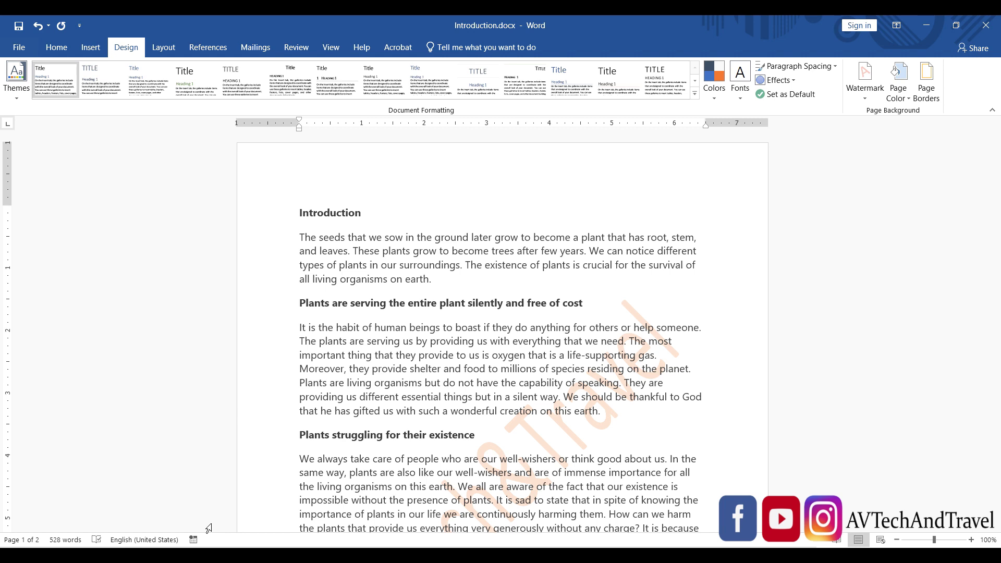
pyautogui.scroll(-2, 463, 288)
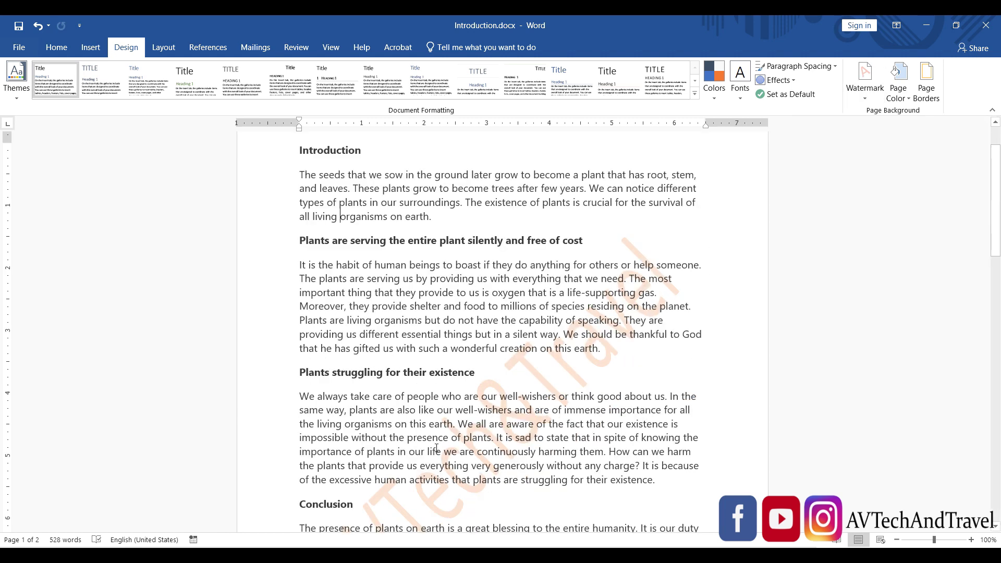
pyautogui.scroll(-3, 669, 321)
pyautogui.scroll(-5, 669, 320)
pyautogui.scroll(2, 669, 320)
pyautogui.scroll(5, 669, 320)
pyautogui.scroll(3, 669, 320)
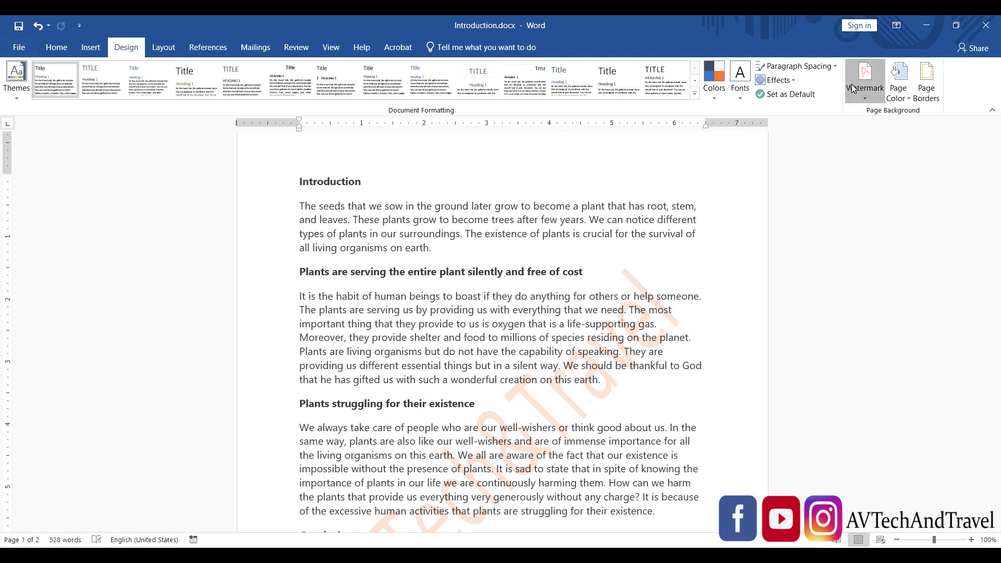
# Step: Apply the CONFIDENTIAL 2 preset watermark to the essay
pyautogui.click(853, 89)
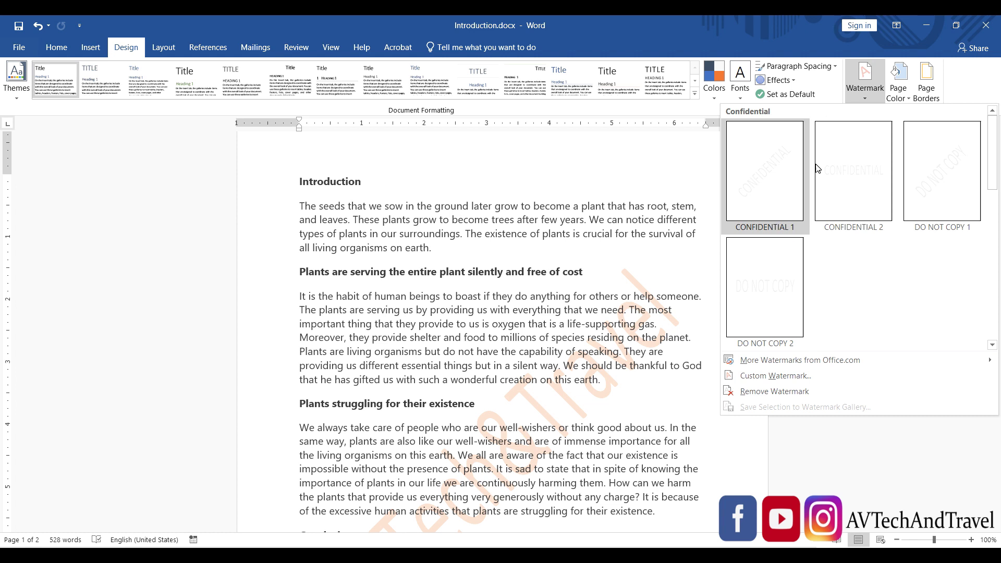
pyautogui.click(845, 171)
pyautogui.scroll(-2, 463, 304)
pyautogui.scroll(-3, 463, 304)
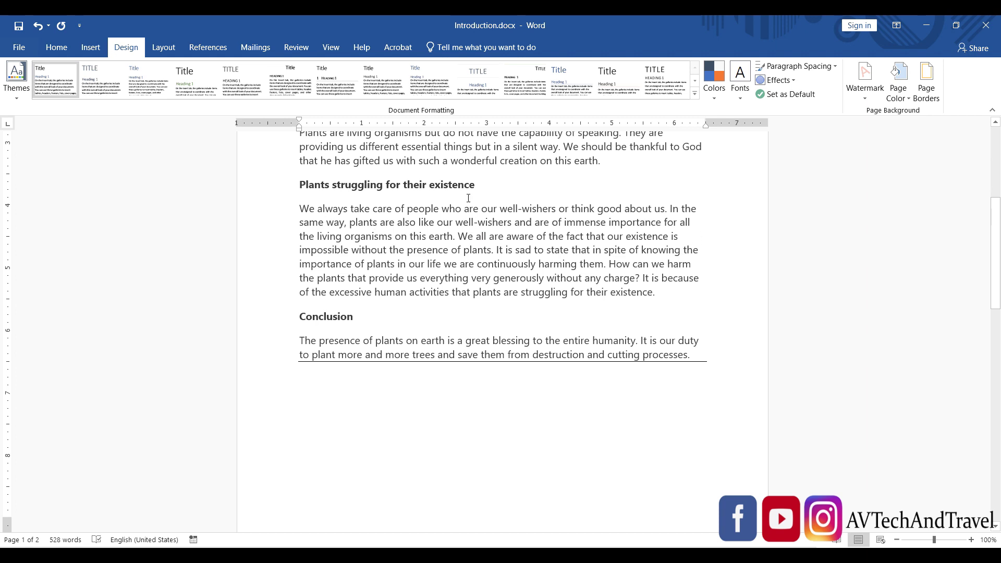
# Step: Remove the watermark entirely and scroll to confirm both pages are plain
pyautogui.click(859, 90)
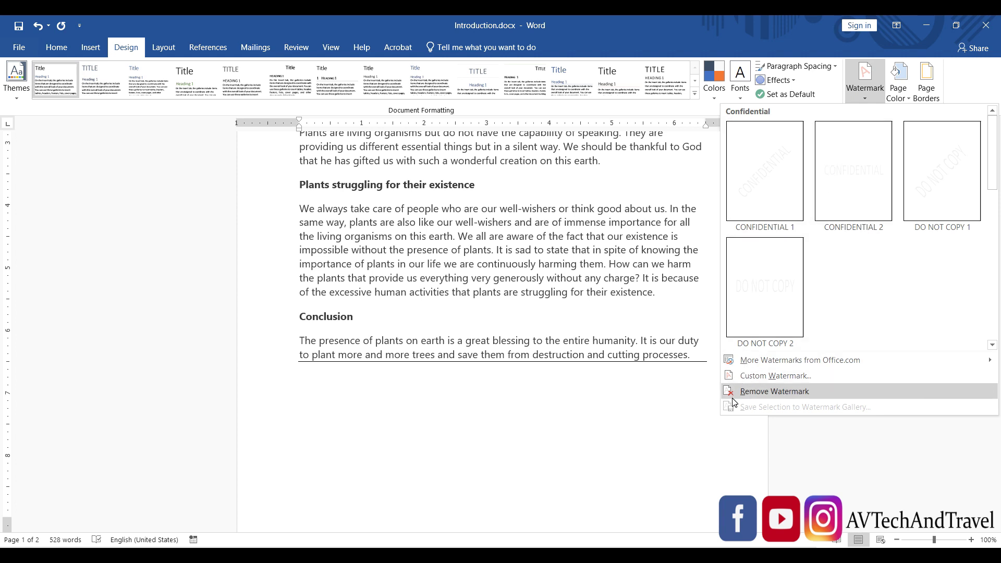
pyautogui.click(774, 392)
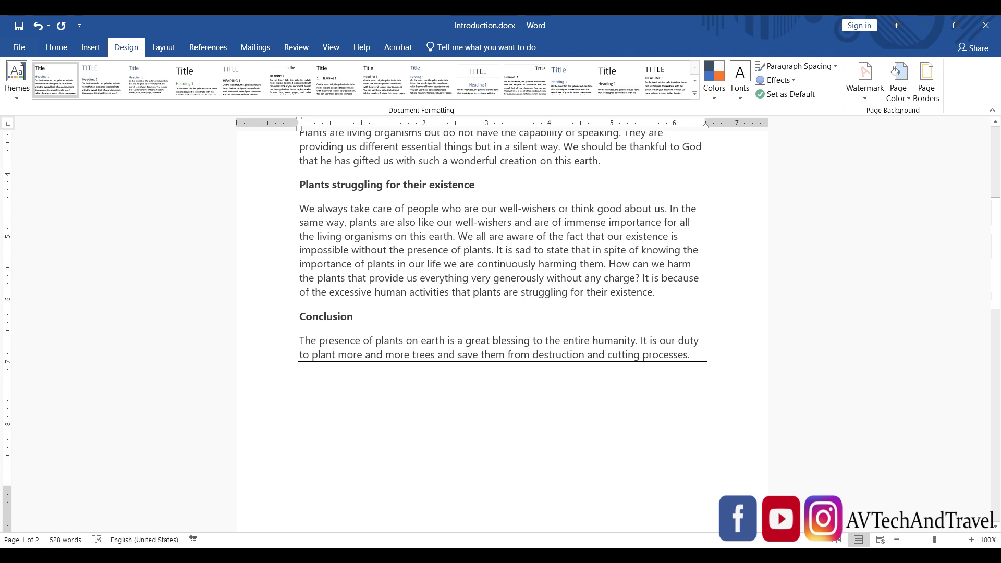
pyautogui.scroll(-3, 626, 323)
pyautogui.scroll(-8, 580, 296)
pyautogui.scroll(-5, 579, 295)
pyautogui.scroll(5, 580, 296)
pyautogui.scroll(4, 585, 300)
pyautogui.scroll(4, 574, 271)
pyautogui.scroll(6, 547, 217)
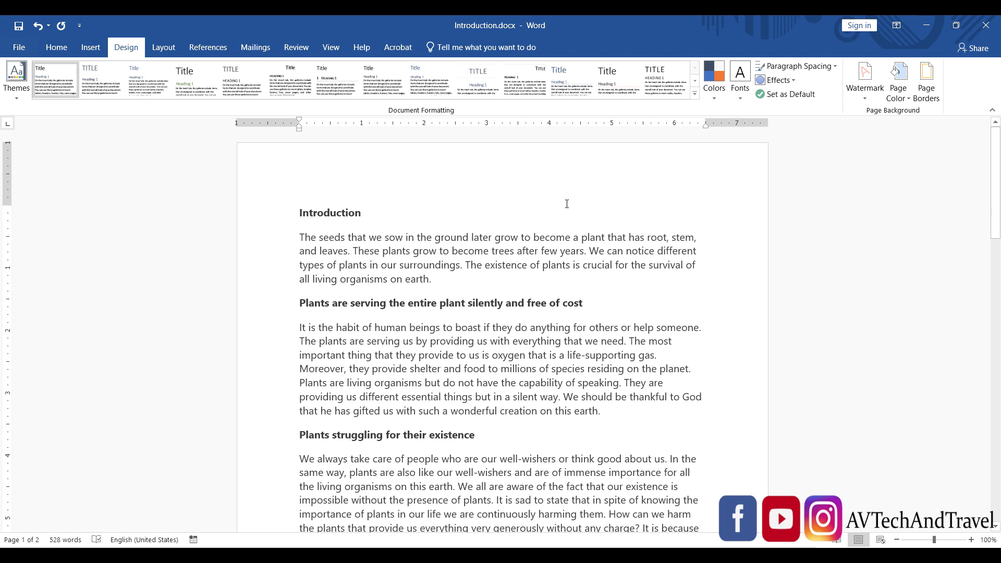
# Step: Set up a custom picture watermark using the avtechsocial.png file
pyautogui.click(863, 92)
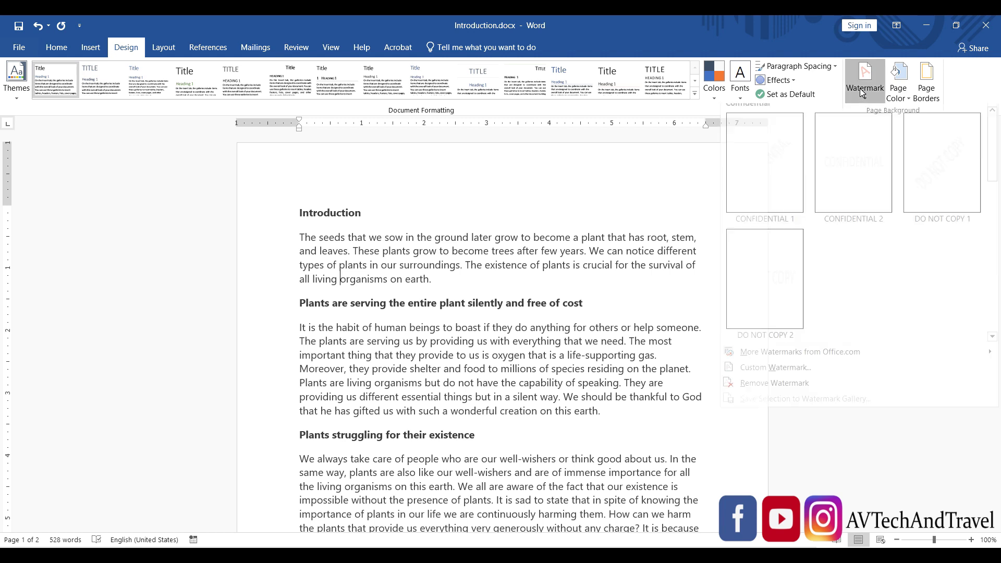
pyautogui.click(777, 376)
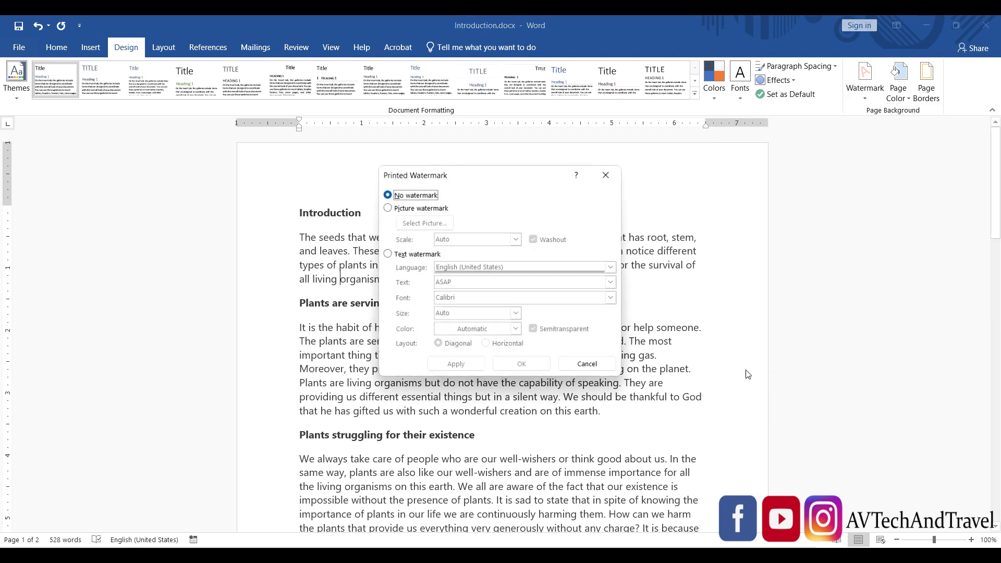
pyautogui.click(387, 211)
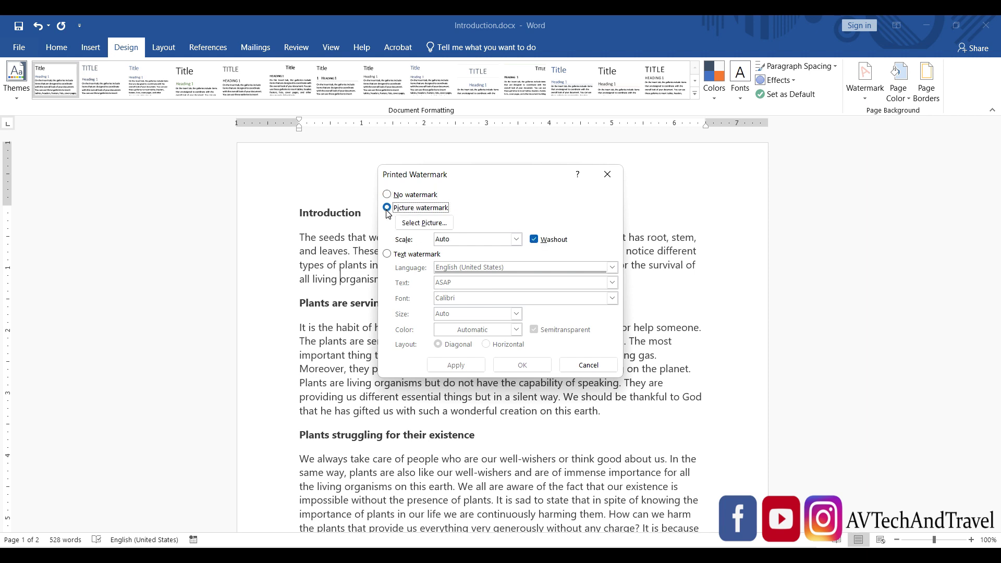
pyautogui.click(429, 228)
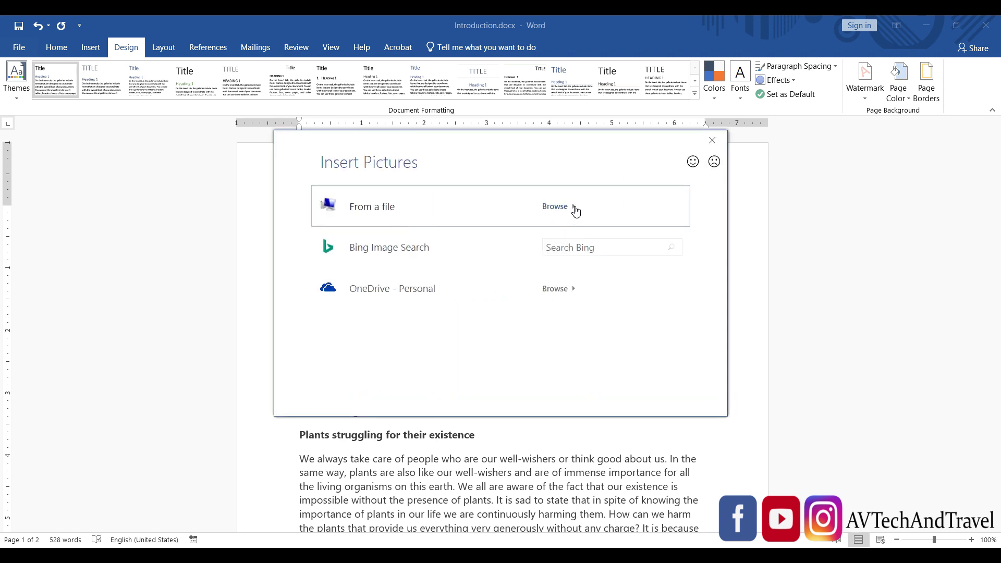
pyautogui.click(575, 209)
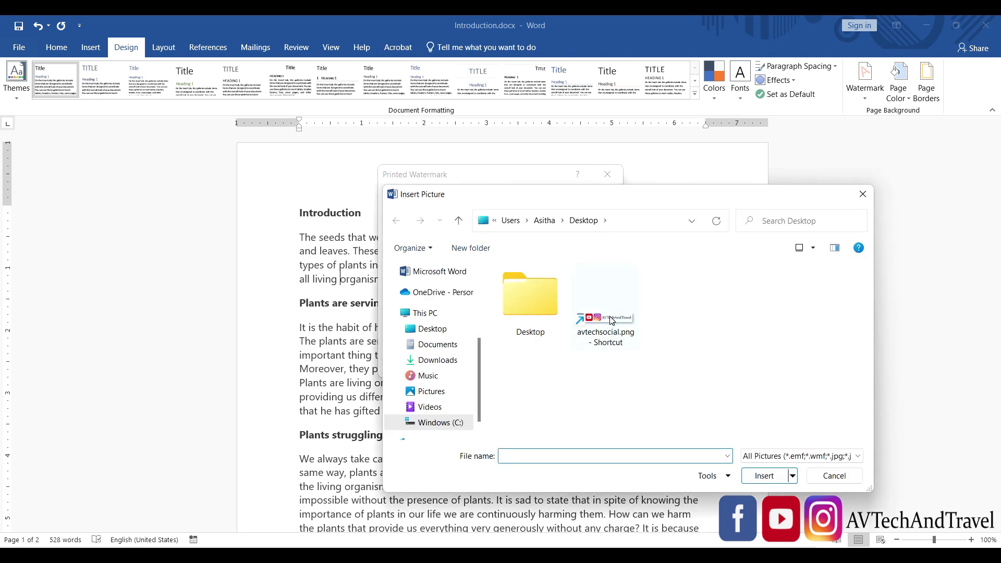
pyautogui.click(603, 318)
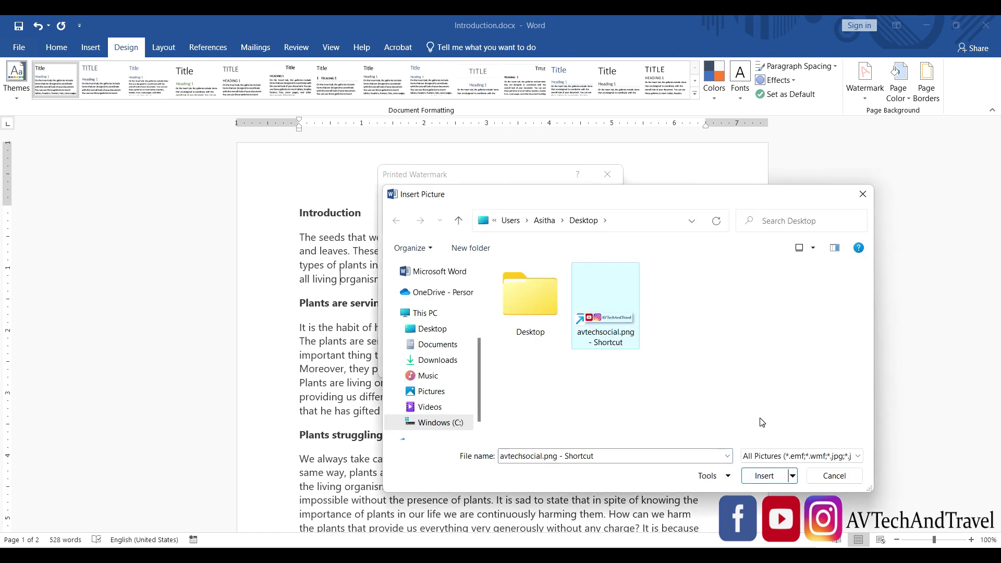
pyautogui.click(765, 477)
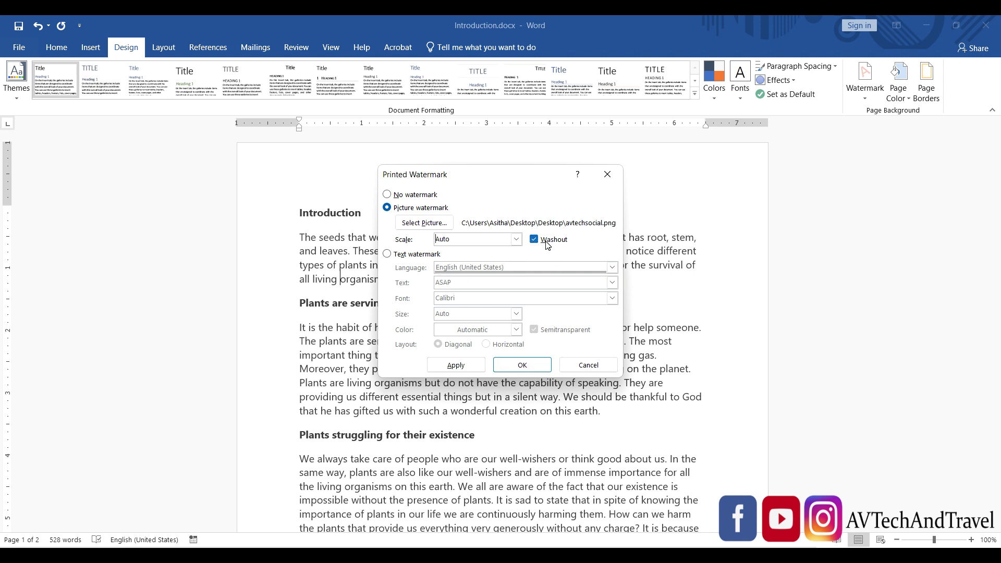
# Step: Apply the picture watermark with Washout at Auto scale and close the settings
pyautogui.click(470, 368)
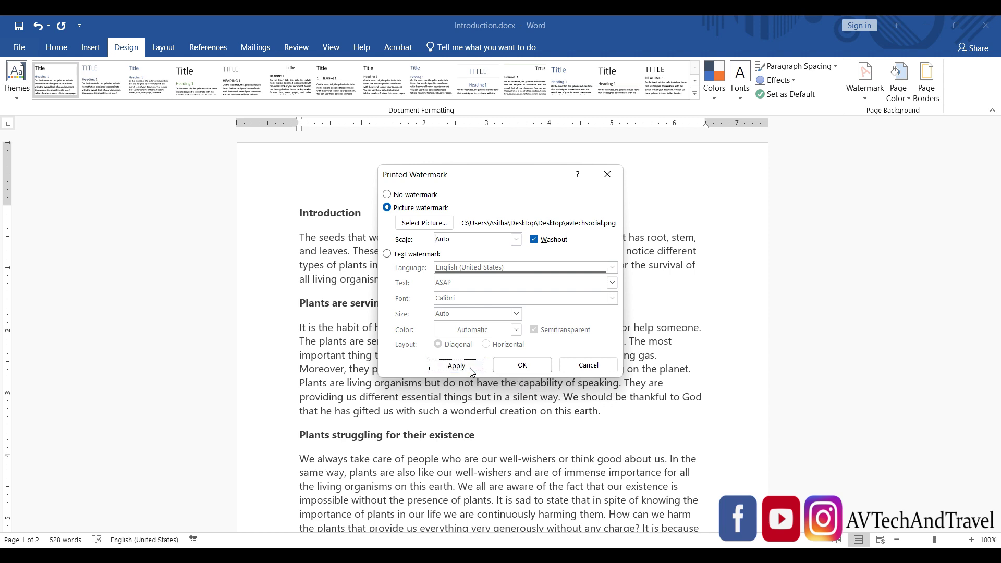
pyautogui.click(586, 370)
pyautogui.scroll(-2, 582, 378)
pyautogui.scroll(-3, 577, 384)
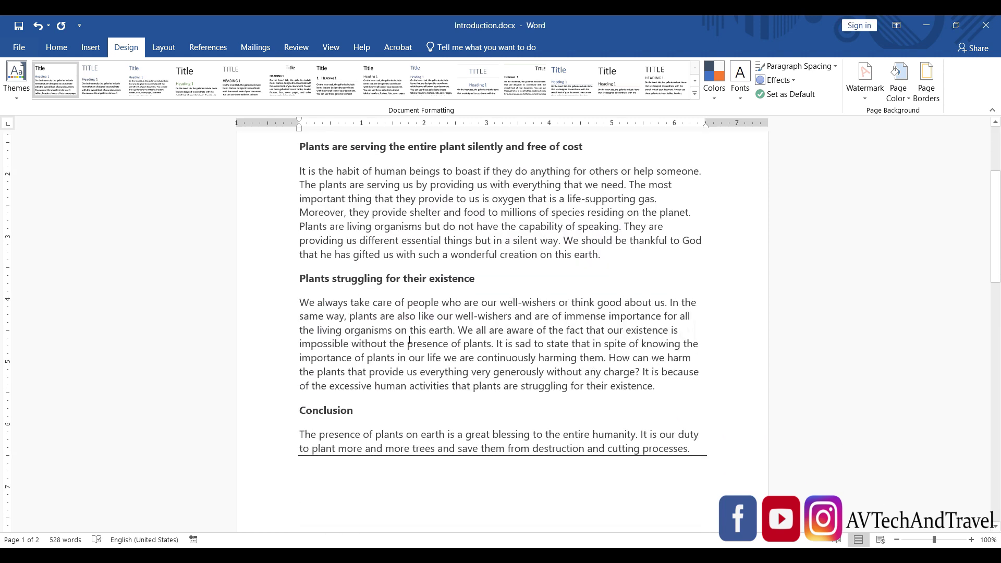
# Step: Uncheck Washout for the avtechsocial.png watermark, apply it, and close the settings
pyautogui.scroll(-3, 644, 342)
pyautogui.scroll(-5, 649, 344)
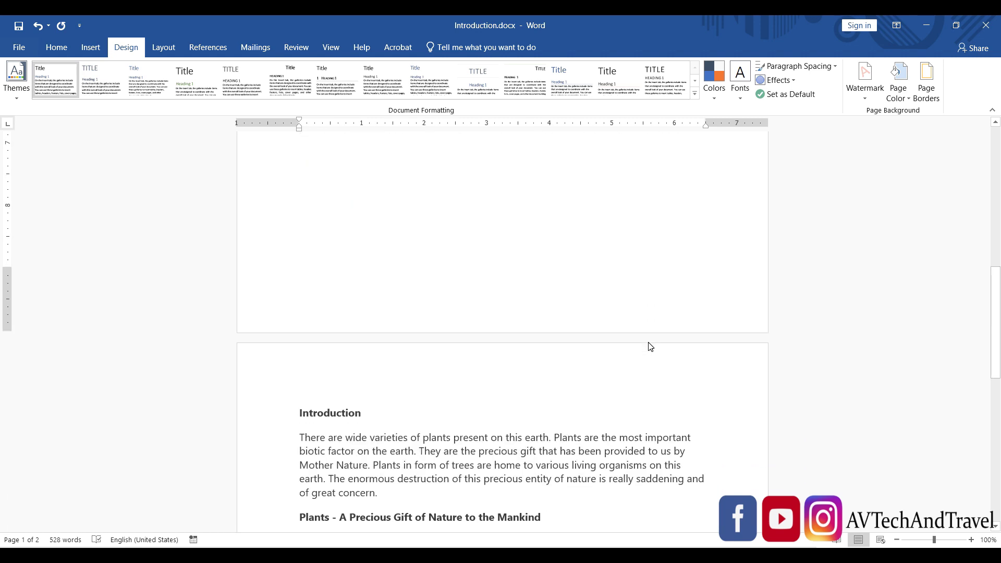
pyautogui.click(866, 83)
pyautogui.click(764, 376)
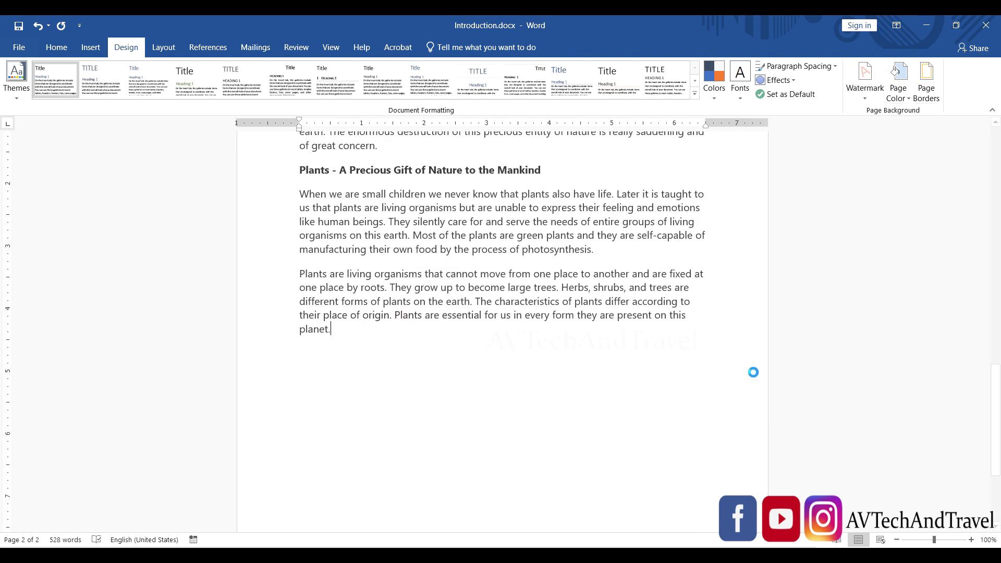
pyautogui.press('Tab')
pyautogui.press('Tab')
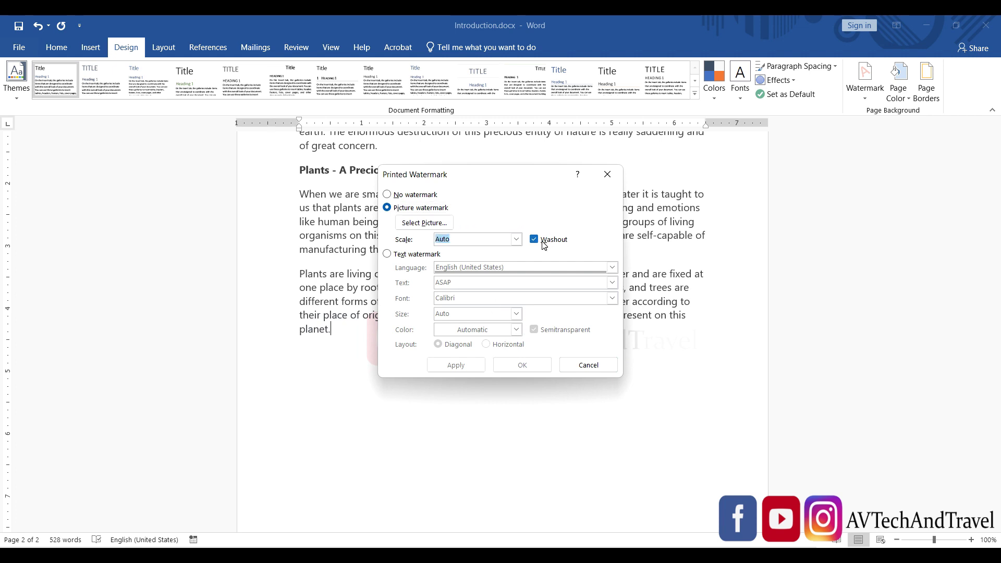
pyautogui.click(535, 240)
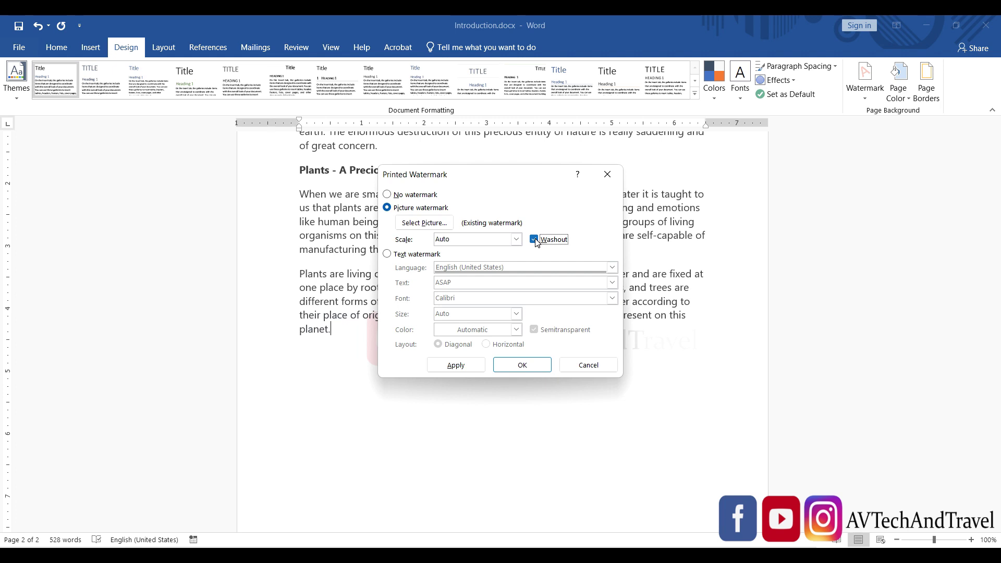
pyautogui.click(472, 365)
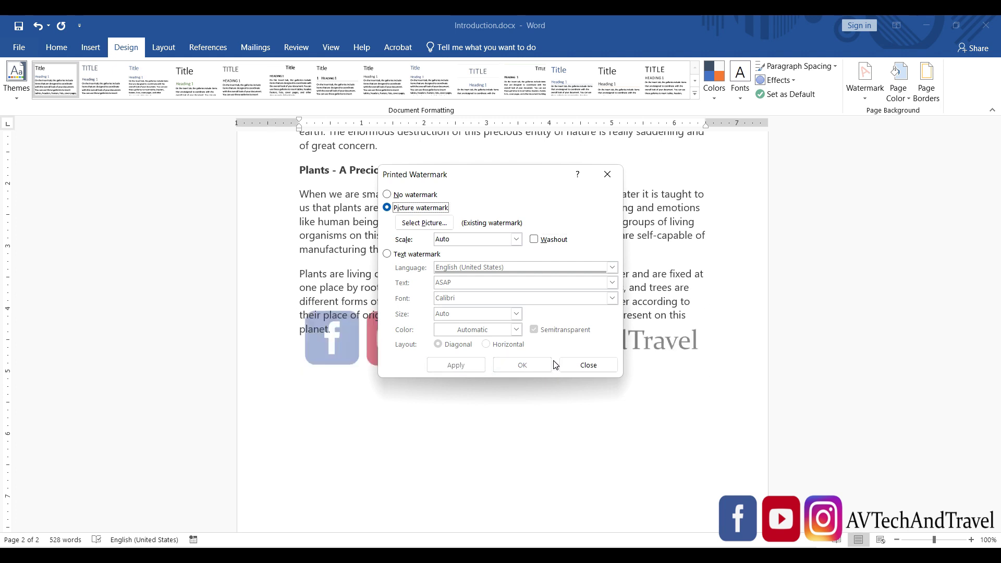
pyautogui.click(573, 366)
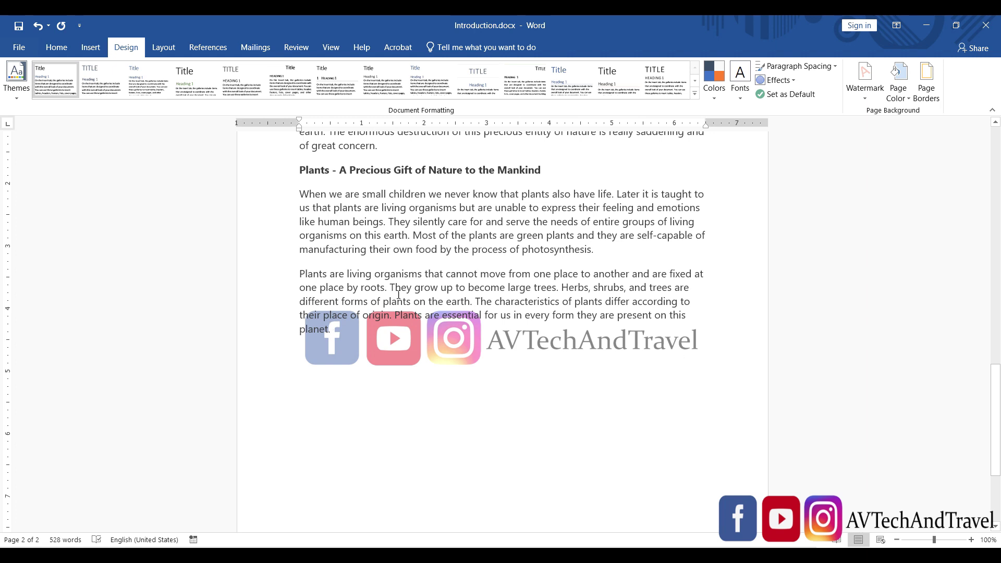
pyautogui.scroll(-5, 687, 318)
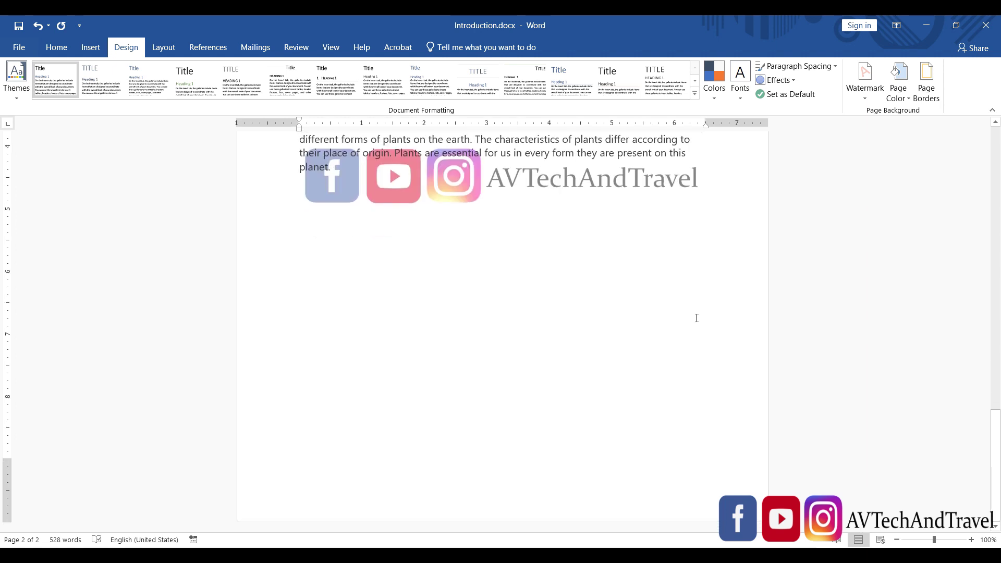
pyautogui.scroll(8, 699, 315)
pyautogui.scroll(5, 699, 315)
pyautogui.scroll(1, 697, 316)
pyautogui.scroll(4, 693, 315)
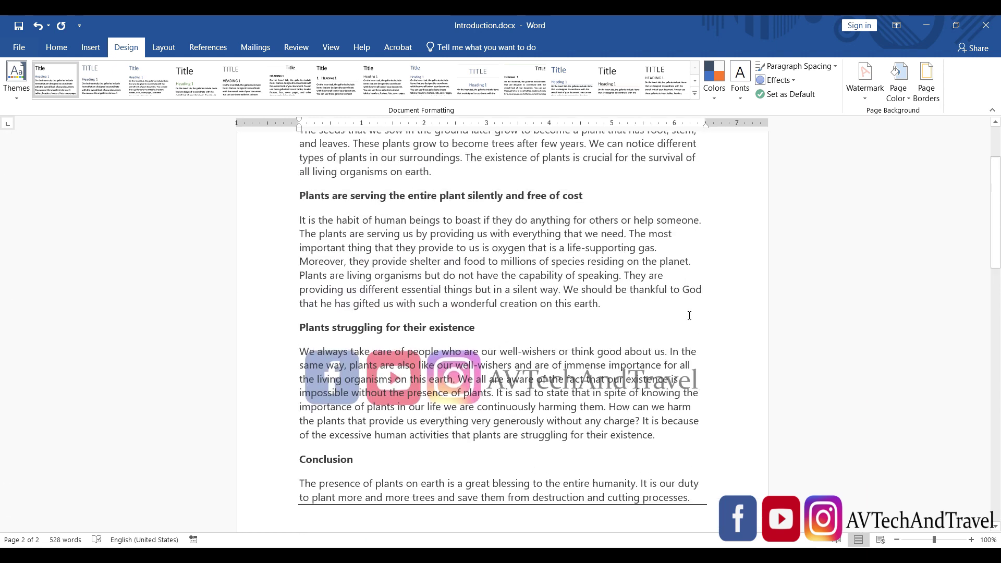
pyautogui.click(860, 74)
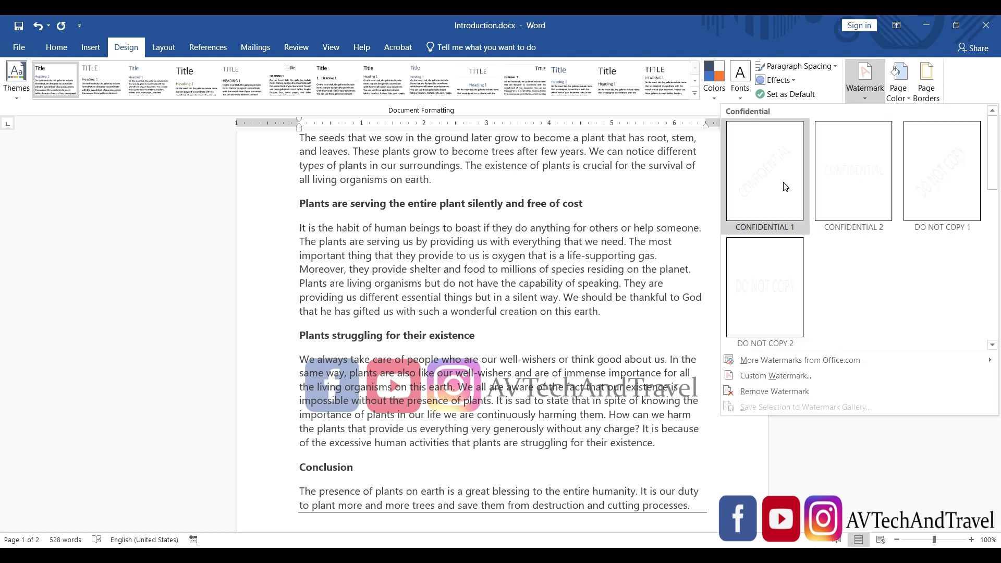
pyautogui.click(785, 187)
pyautogui.scroll(-3, 470, 303)
pyautogui.scroll(-2, 470, 303)
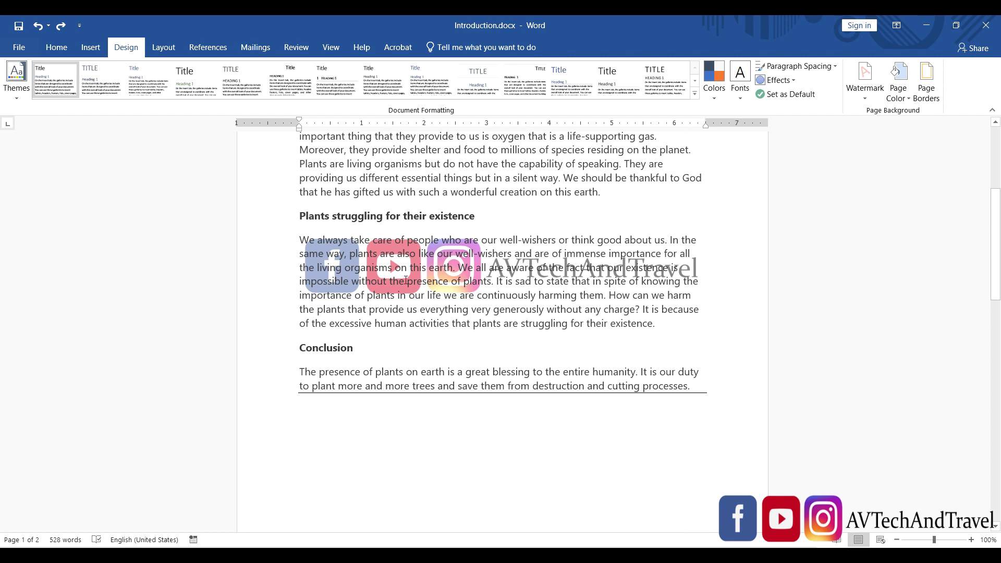
pyautogui.scroll(3, 443, 235)
pyautogui.scroll(2, 319, 222)
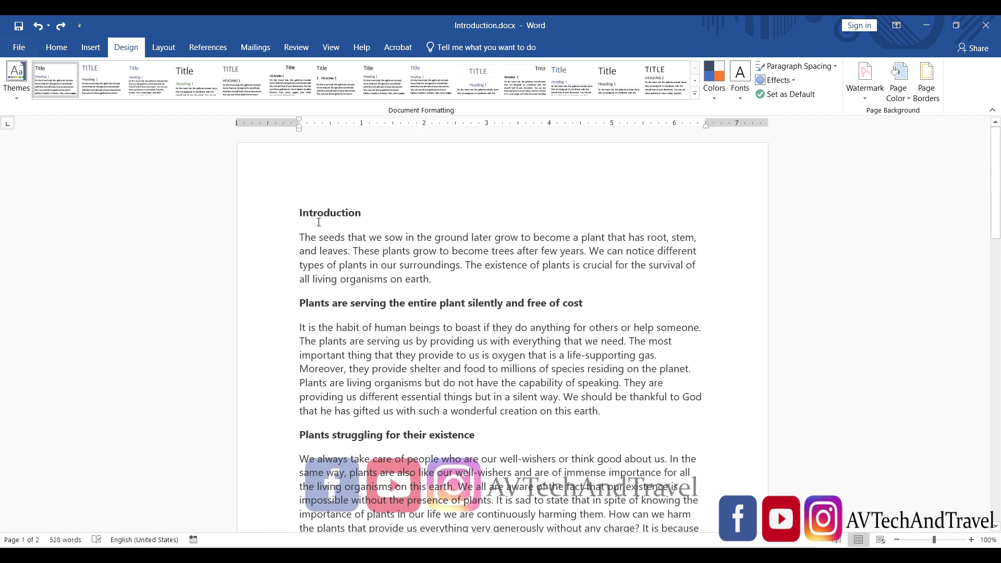
# Step: Open header editing and shift the logo watermark further to the right
pyautogui.doubleClick(291, 199)
pyautogui.doubleClick(291, 201)
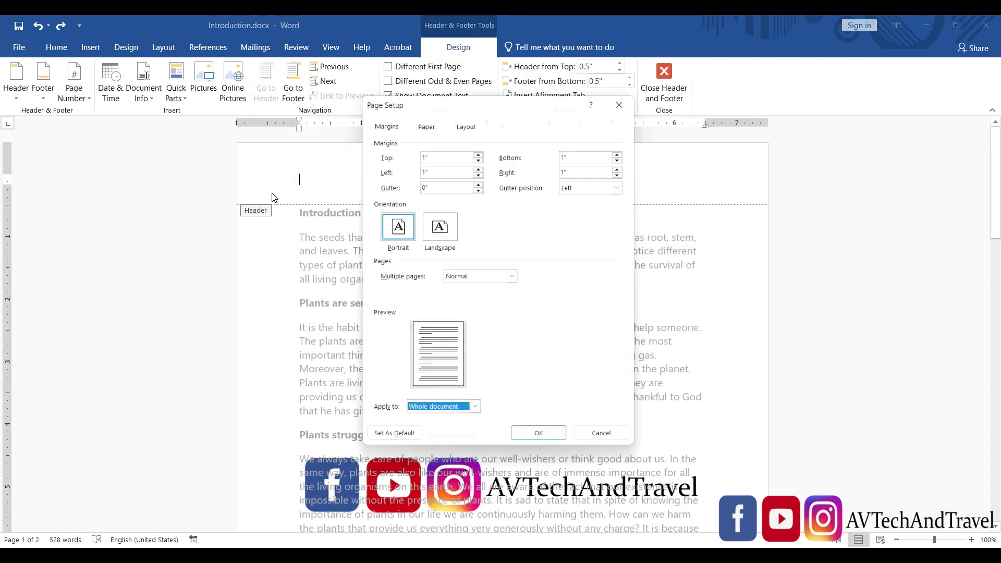
pyautogui.click(605, 443)
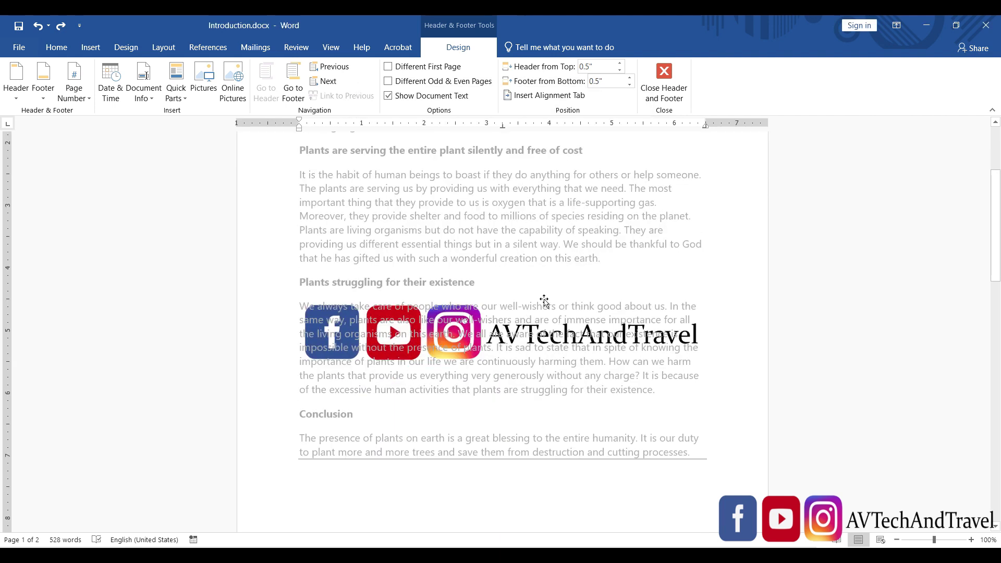
pyautogui.moveTo(464, 327); pyautogui.dragTo(562, 321)
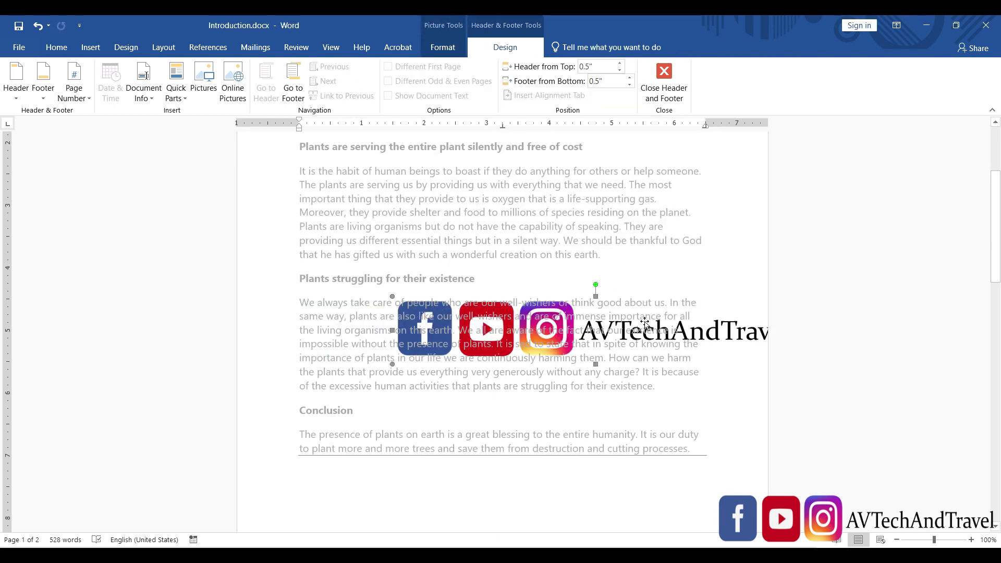
# Step: Rotate the logo about 30° counter-clockwise and scroll the pages to check it
pyautogui.moveTo(597, 285); pyautogui.dragTo(531, 239)
pyautogui.moveTo(531, 239)
pyautogui.mouseDown()
pyautogui.moveTo(568, 289)
pyautogui.moveTo(566, 277)
pyautogui.mouseUp()
pyautogui.scroll(-1, 797, 369)
pyautogui.scroll(-5, 797, 370)
pyautogui.scroll(-3, 797, 370)
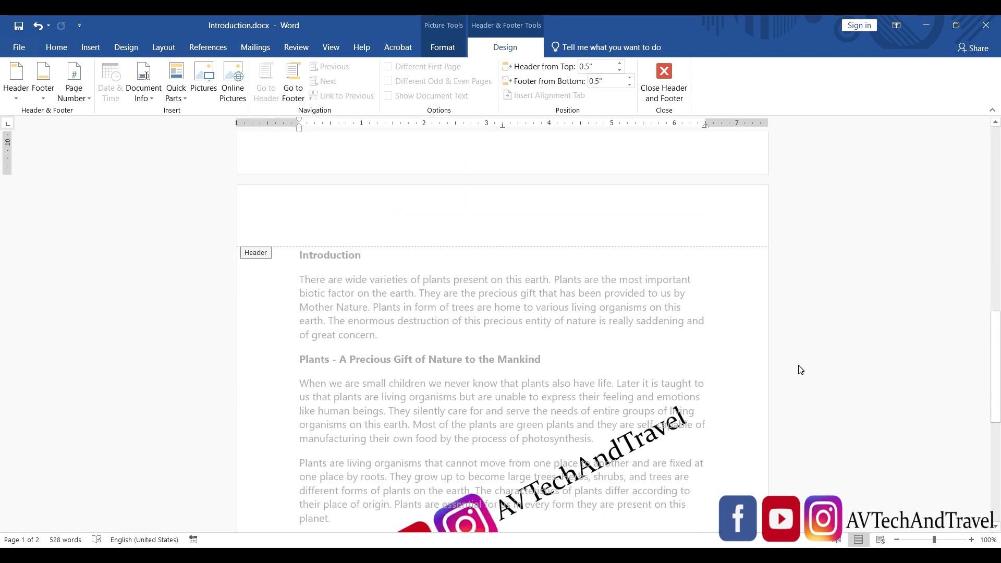
pyautogui.scroll(-3, 787, 370)
pyautogui.scroll(10, 834, 336)
pyautogui.scroll(3, 925, 351)
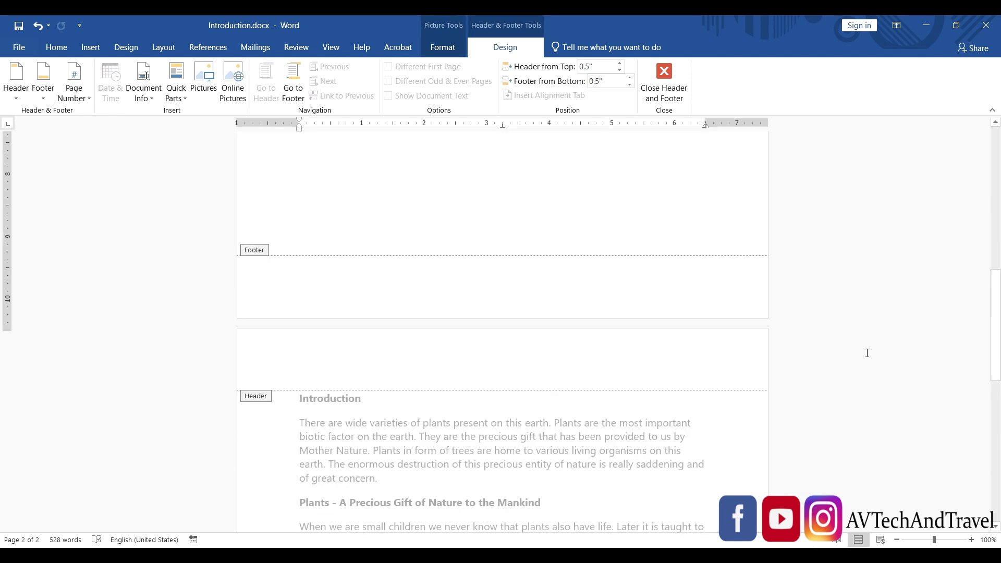
pyautogui.scroll(-6, 879, 342)
pyautogui.scroll(3, 880, 344)
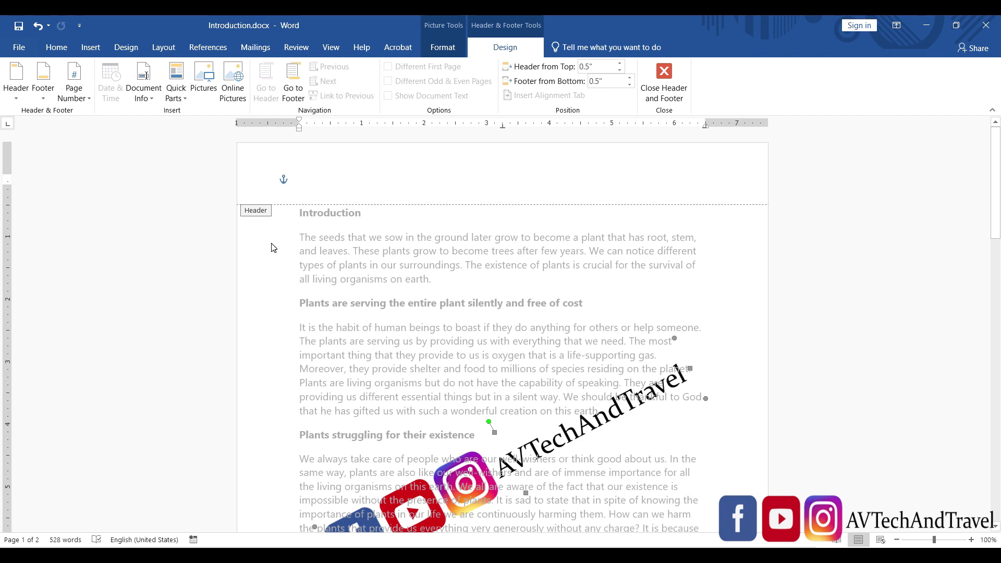
# Step: Leave header editing and select the Introduction heading in the body text
pyautogui.scroll(10, 744, 349)
pyautogui.doubleClick(744, 349)
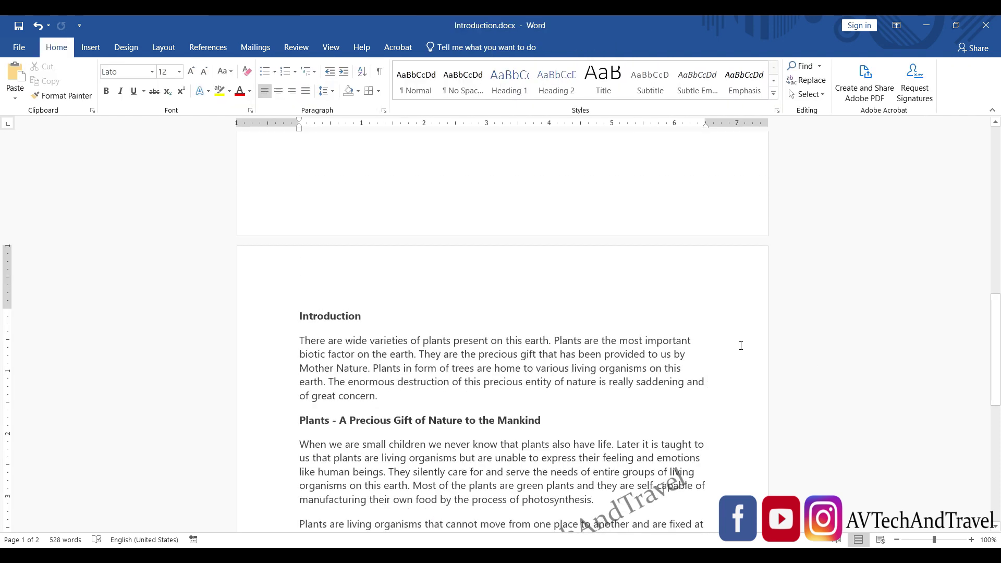
pyautogui.scroll(5, 744, 349)
pyautogui.scroll(3, 751, 342)
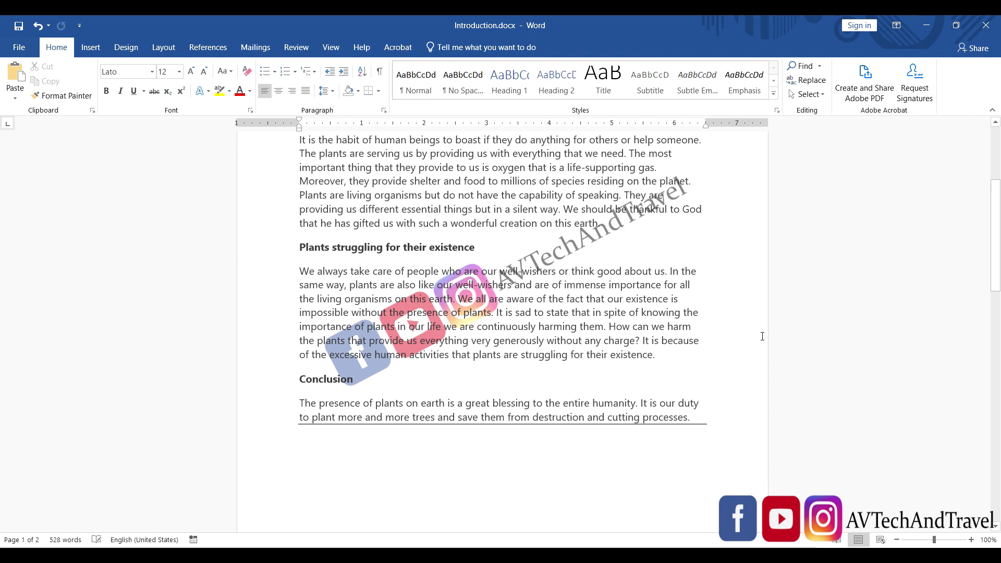
pyautogui.scroll(4, 759, 338)
pyautogui.moveTo(699, 238); pyautogui.dragTo(223, 216)
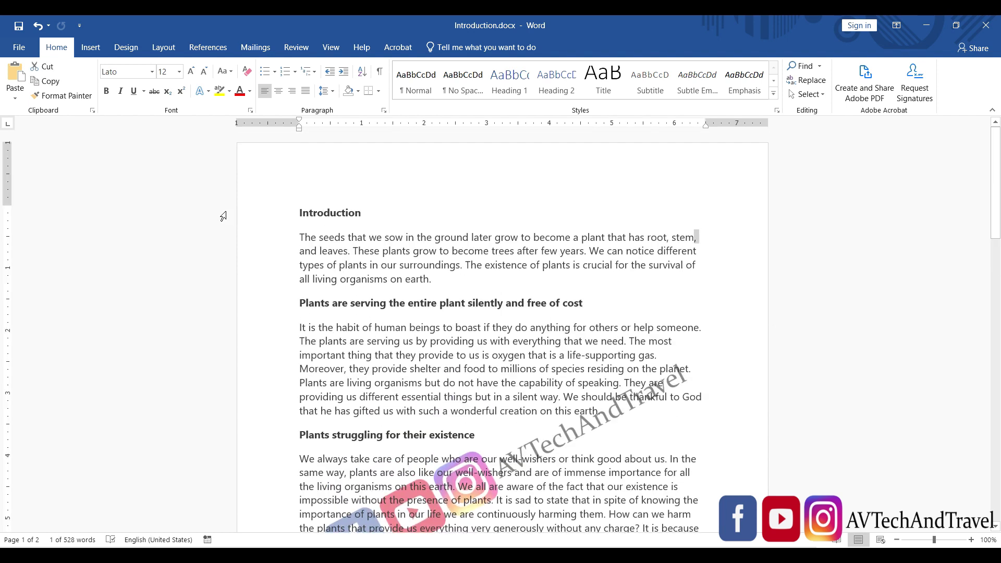
pyautogui.doubleClick(298, 214)
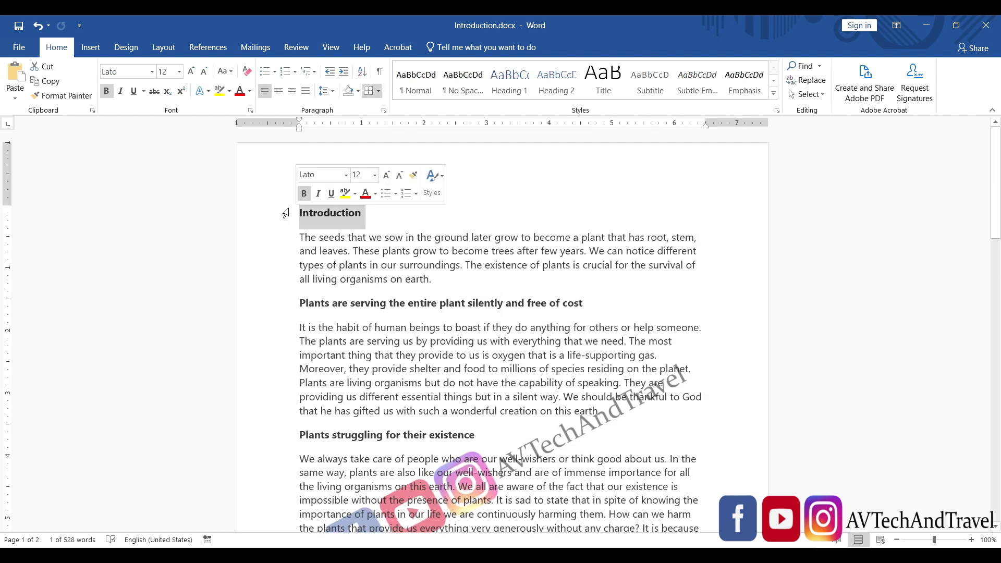
# Step: Enlarge the logo watermark and tilt it more steeply, then close header editing
pyautogui.doubleClick(247, 204)
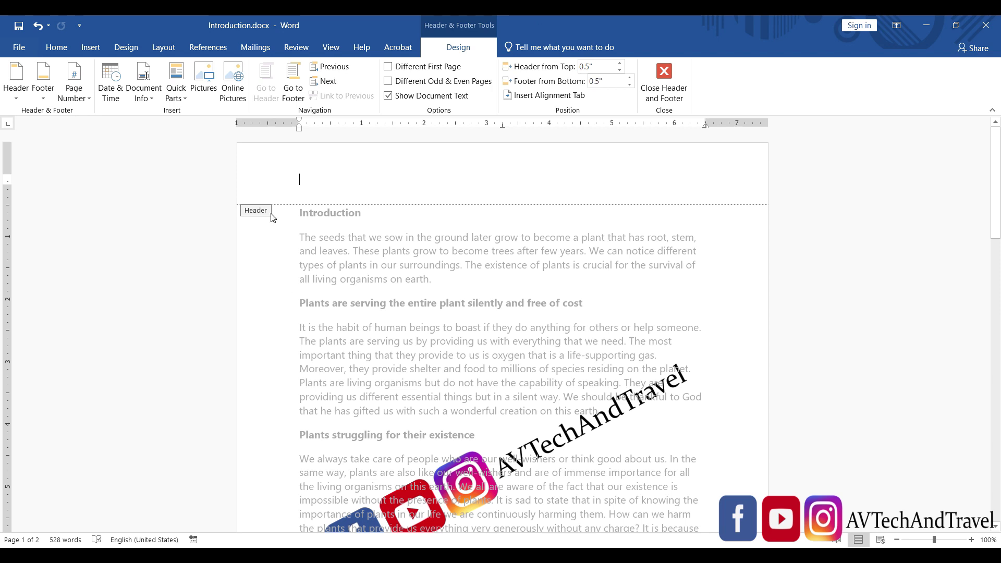
pyautogui.scroll(-5, 313, 293)
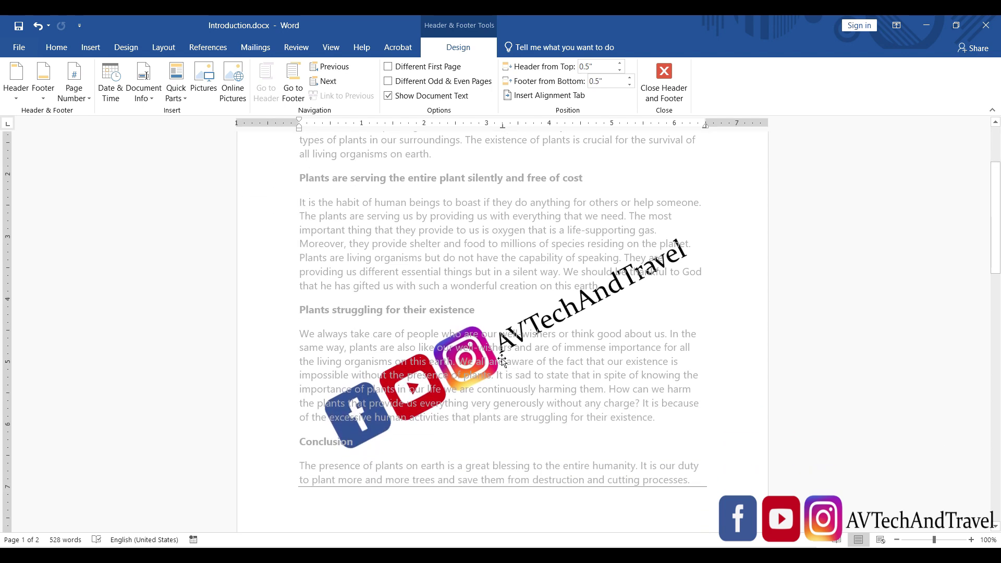
pyautogui.click(500, 359)
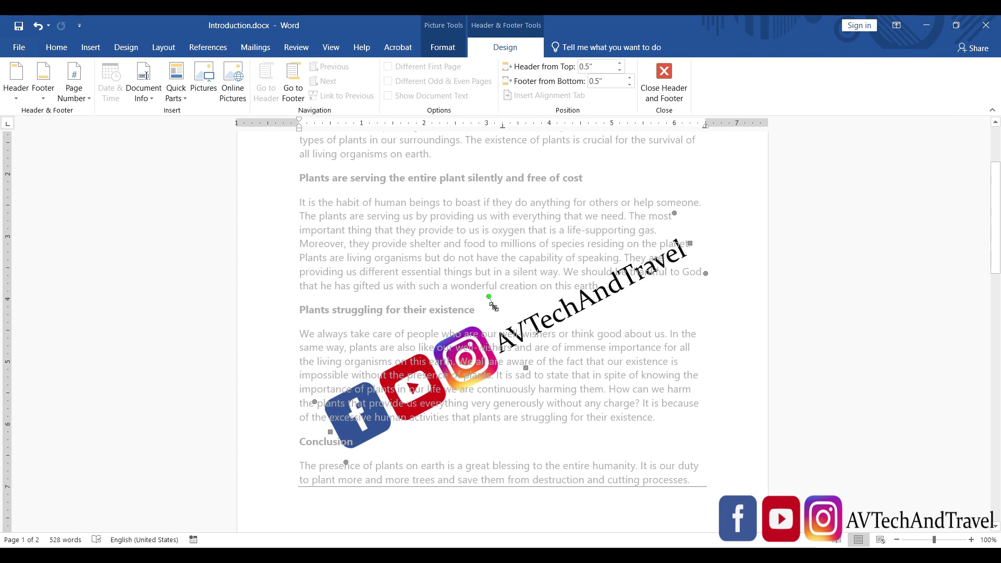
pyautogui.moveTo(491, 313); pyautogui.dragTo(502, 298)
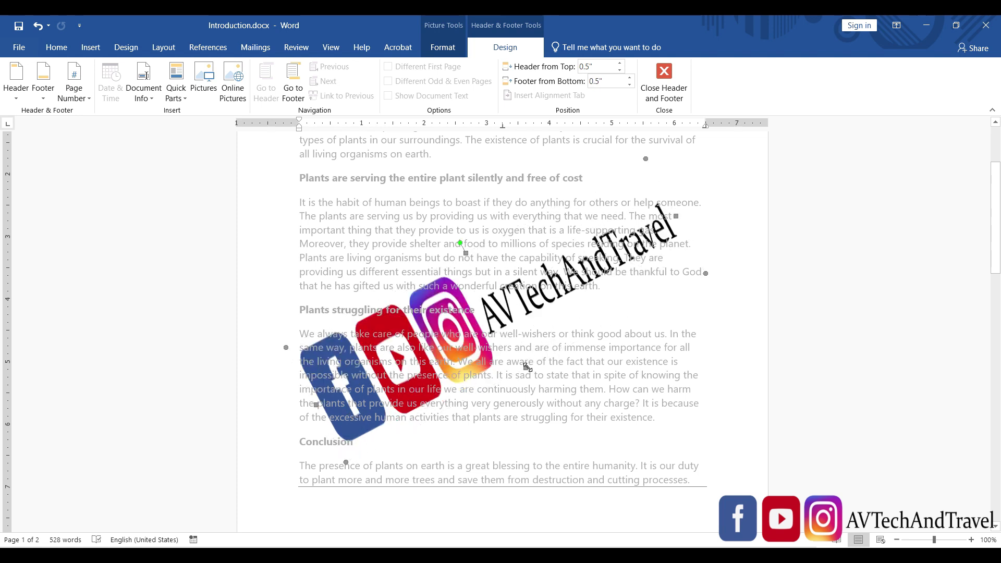
pyautogui.moveTo(532, 365); pyautogui.dragTo(556, 418)
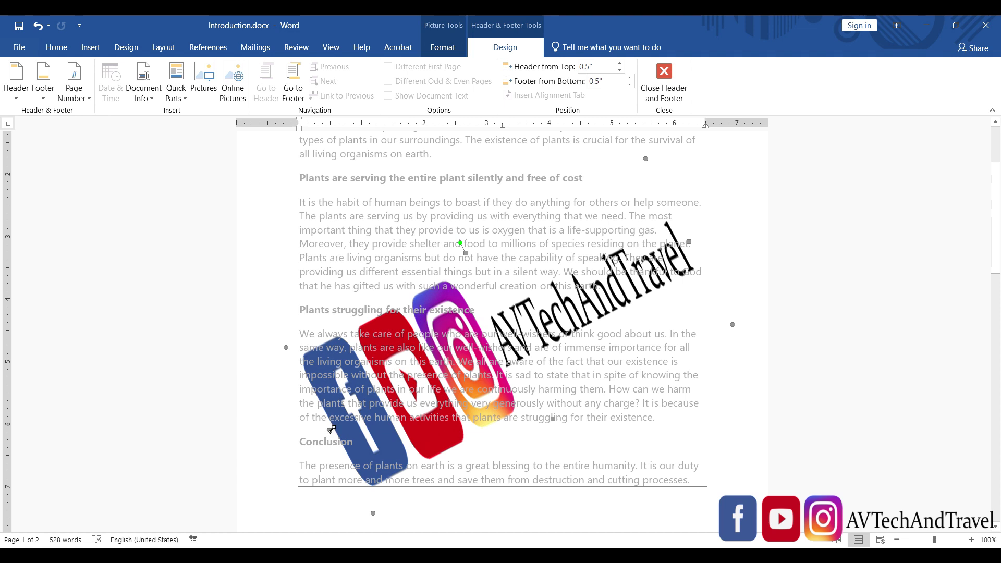
pyautogui.moveTo(331, 430); pyautogui.dragTo(285, 454)
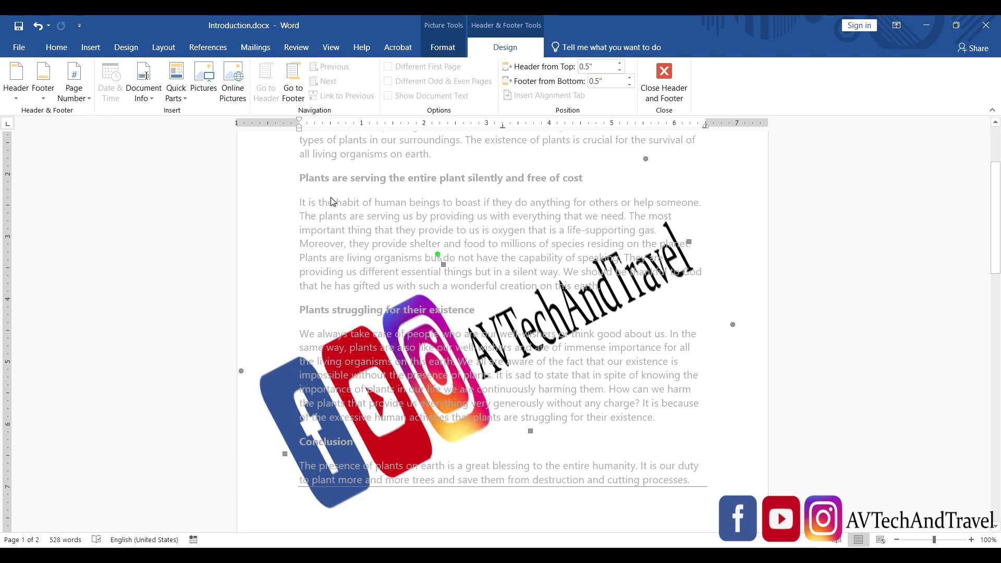
pyautogui.click(851, 291)
pyautogui.doubleClick(753, 266)
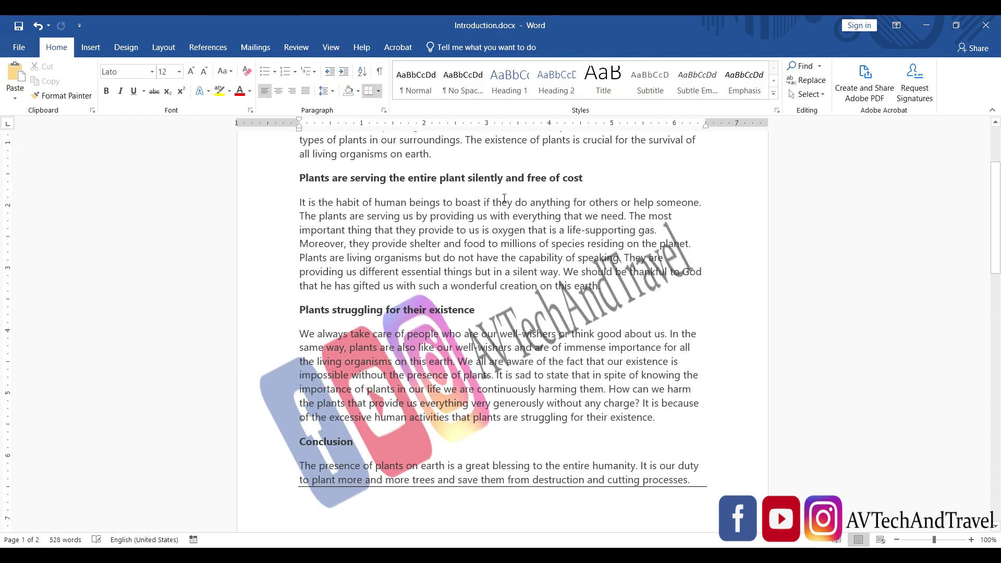
# Step: Turn Washout back on for the logo picture watermark at 84% scale and apply it
pyautogui.scroll(3, 504, 199)
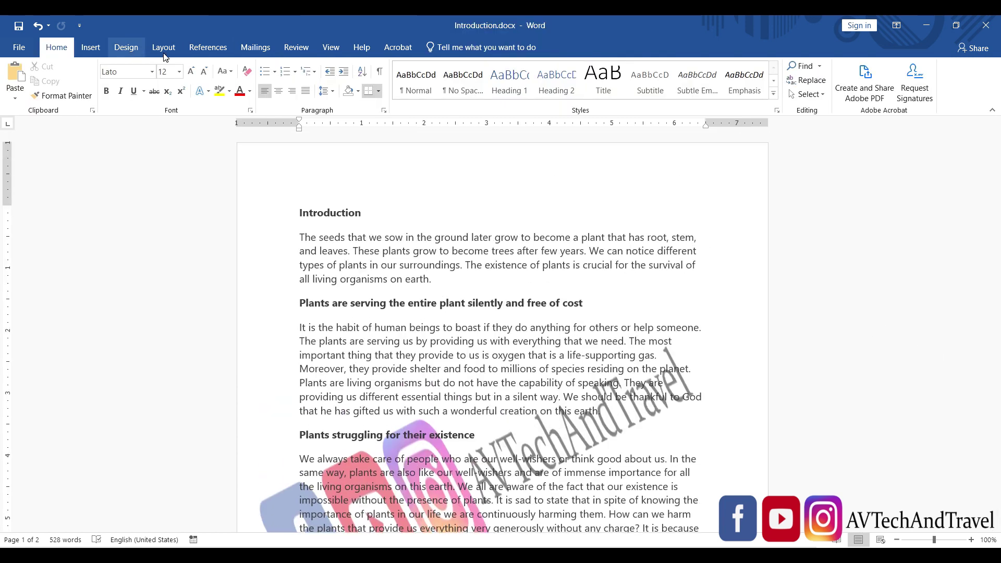
pyautogui.click(125, 48)
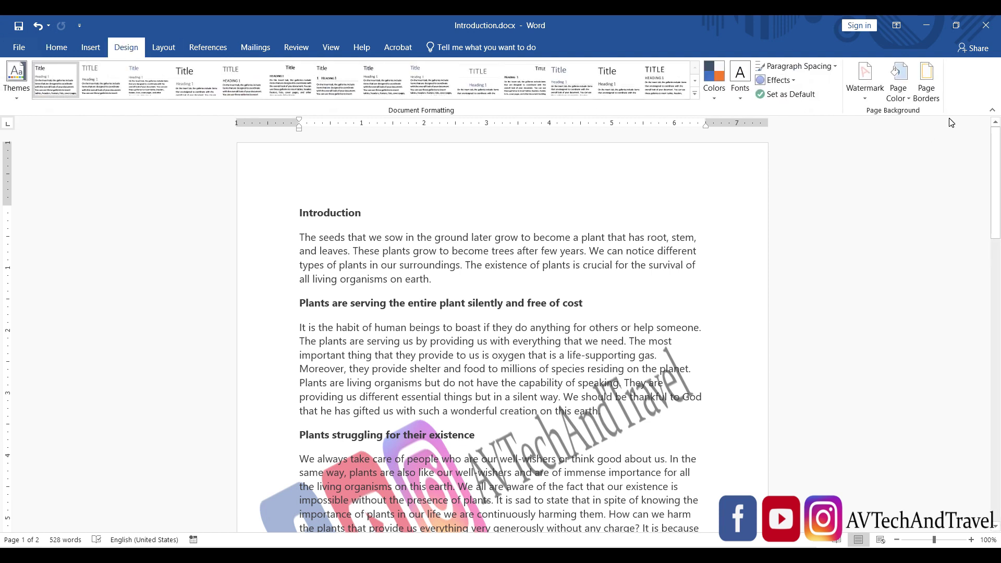
pyautogui.click(867, 87)
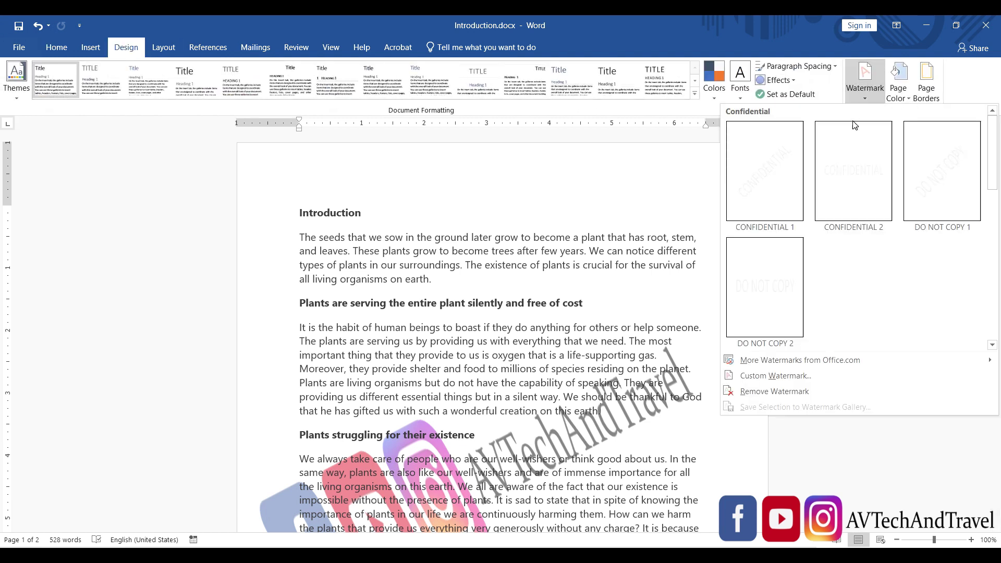
pyautogui.click(780, 377)
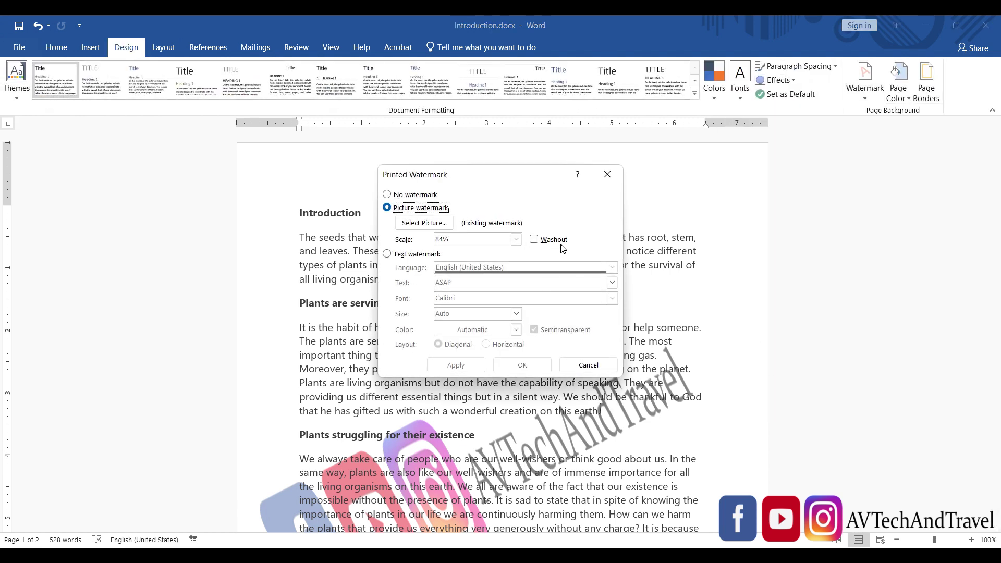
pyautogui.click(532, 240)
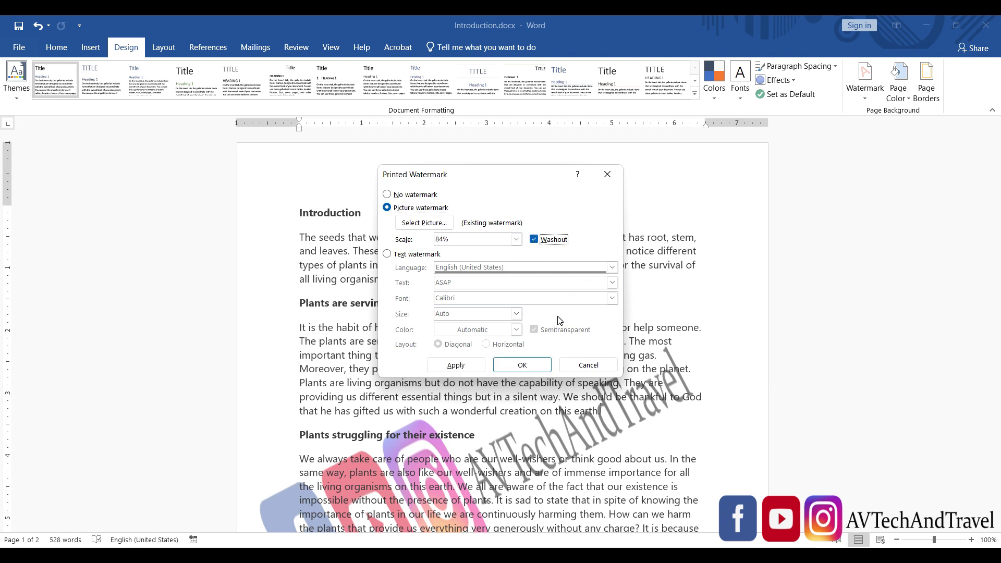
pyautogui.click(456, 365)
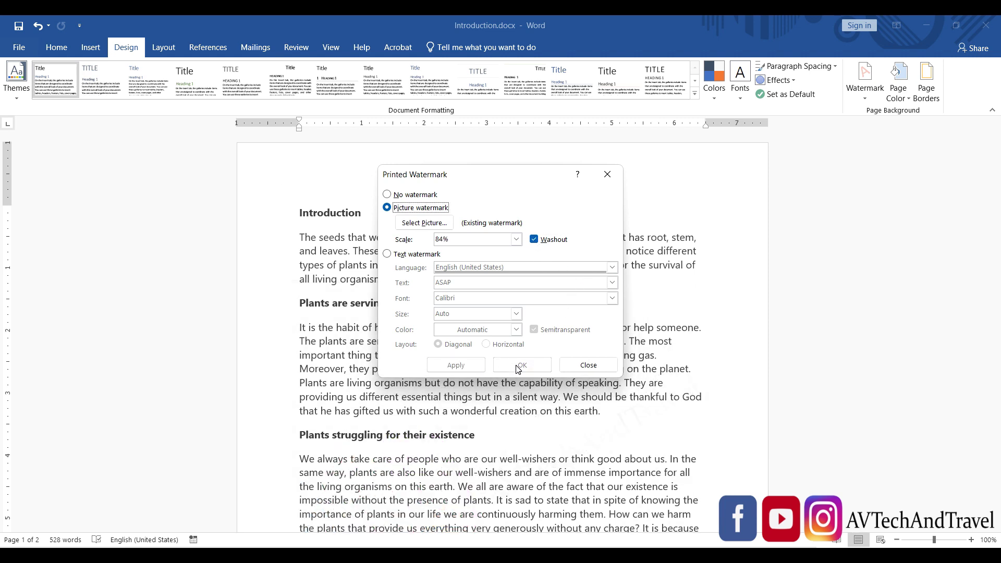
pyautogui.click(589, 365)
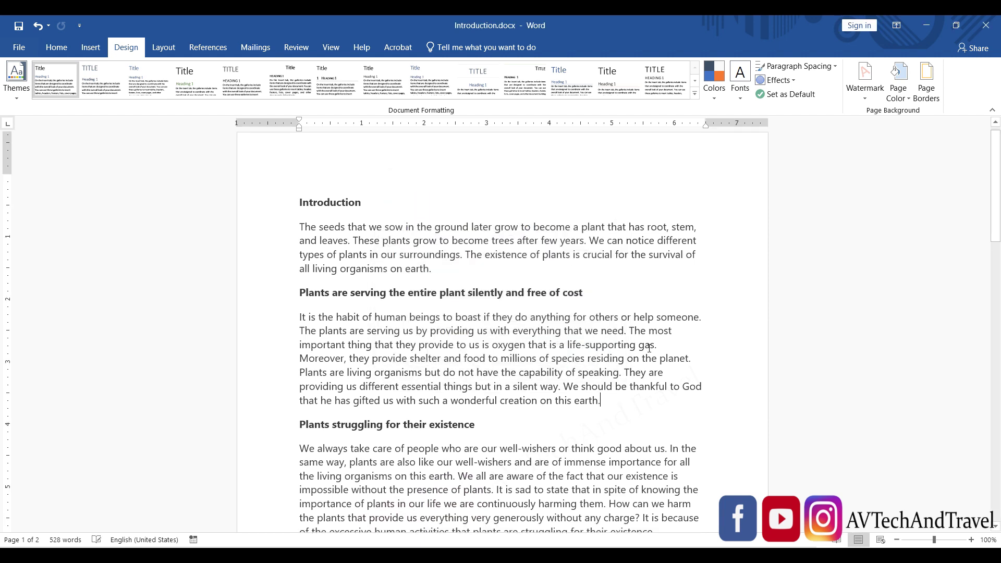
pyautogui.scroll(-5, 666, 238)
pyautogui.scroll(-5, 595, 340)
pyautogui.scroll(-6, 615, 331)
pyautogui.scroll(-9, 614, 331)
pyautogui.scroll(2, 627, 332)
pyautogui.scroll(2, 626, 331)
pyautogui.scroll(-5, 400, 276)
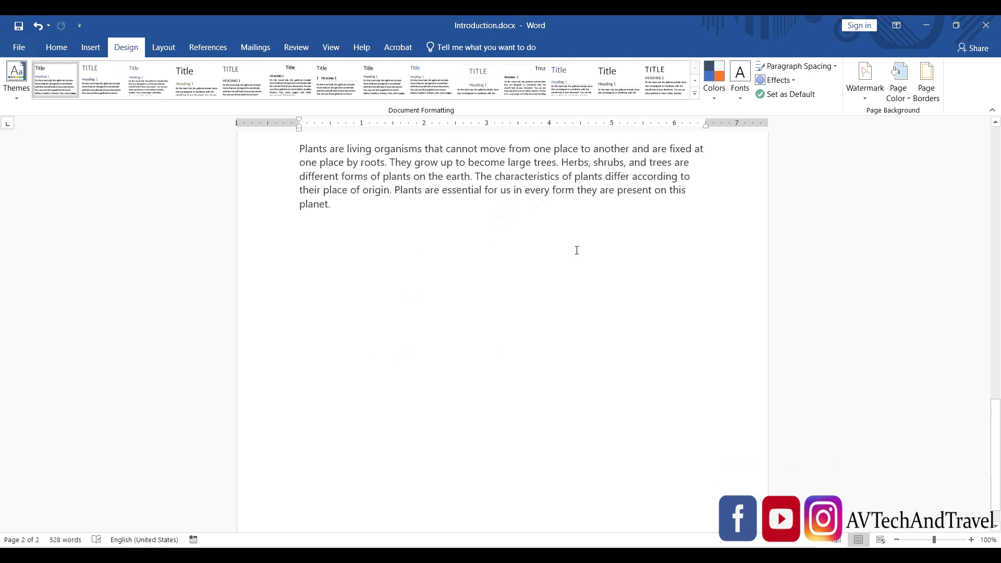
pyautogui.scroll(4, 574, 297)
pyautogui.scroll(2, 600, 319)
pyautogui.scroll(6, 610, 319)
pyautogui.scroll(7, 624, 309)
pyautogui.scroll(5, 627, 309)
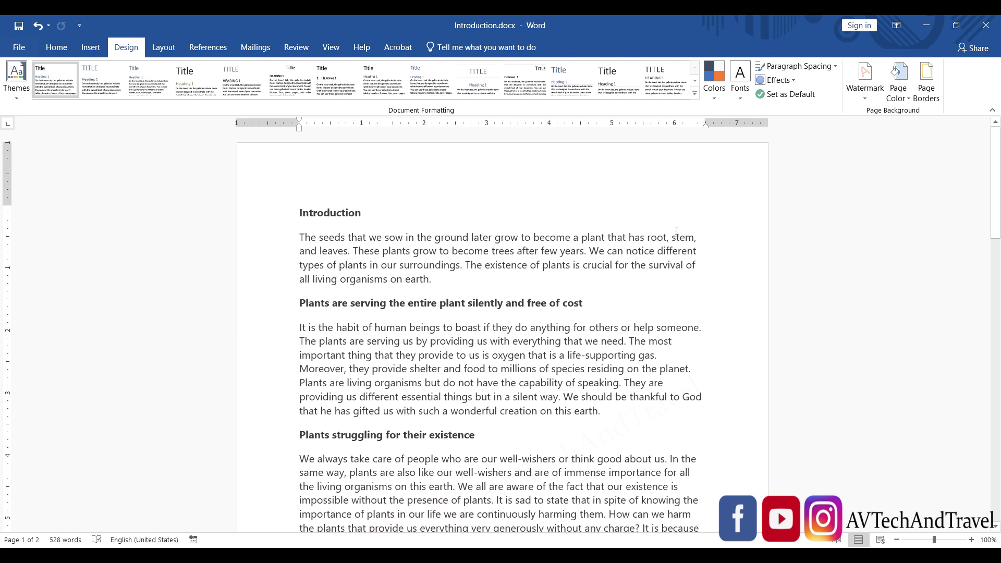
pyautogui.scroll(-3, 677, 231)
pyautogui.click(640, 317)
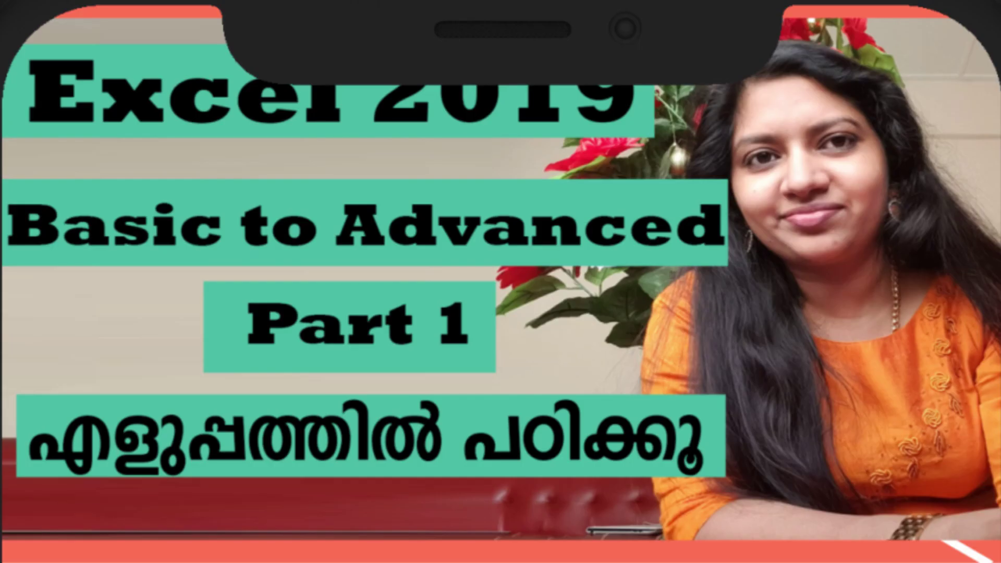